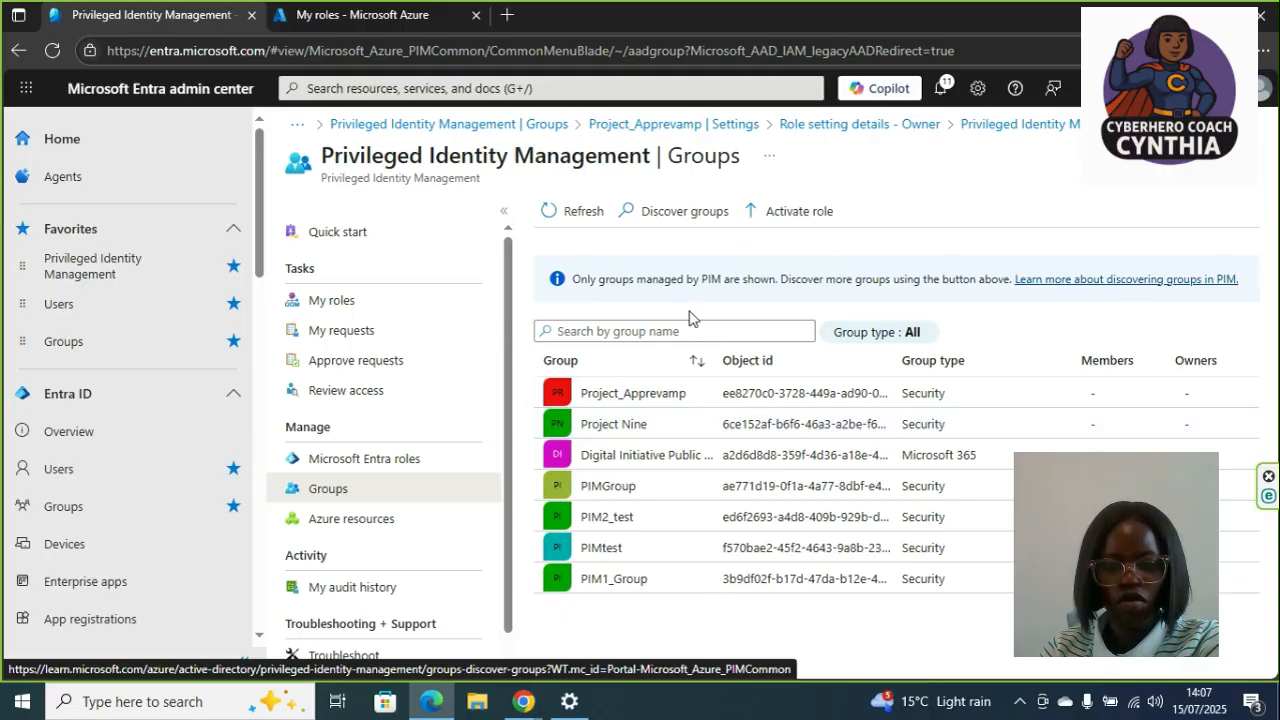
# - Open group discovery and filter the list to show only managed groups
pyautogui.click(703, 222)
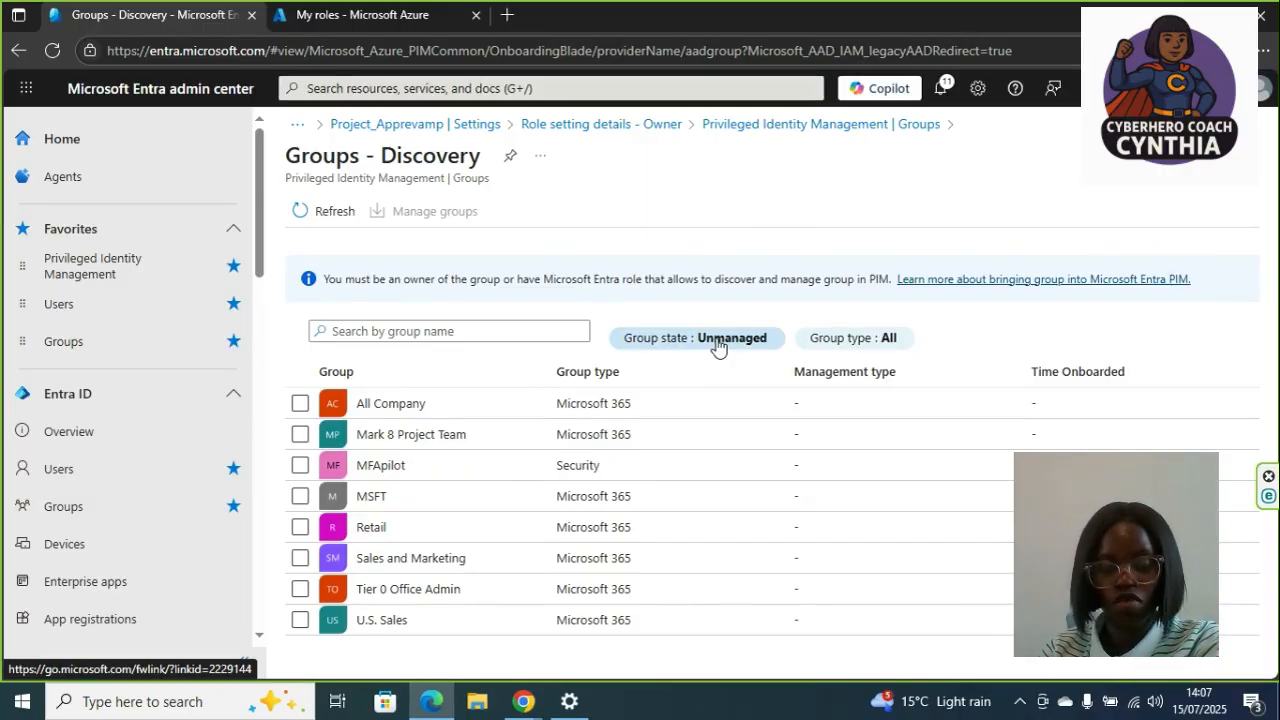
pyautogui.click(300, 404)
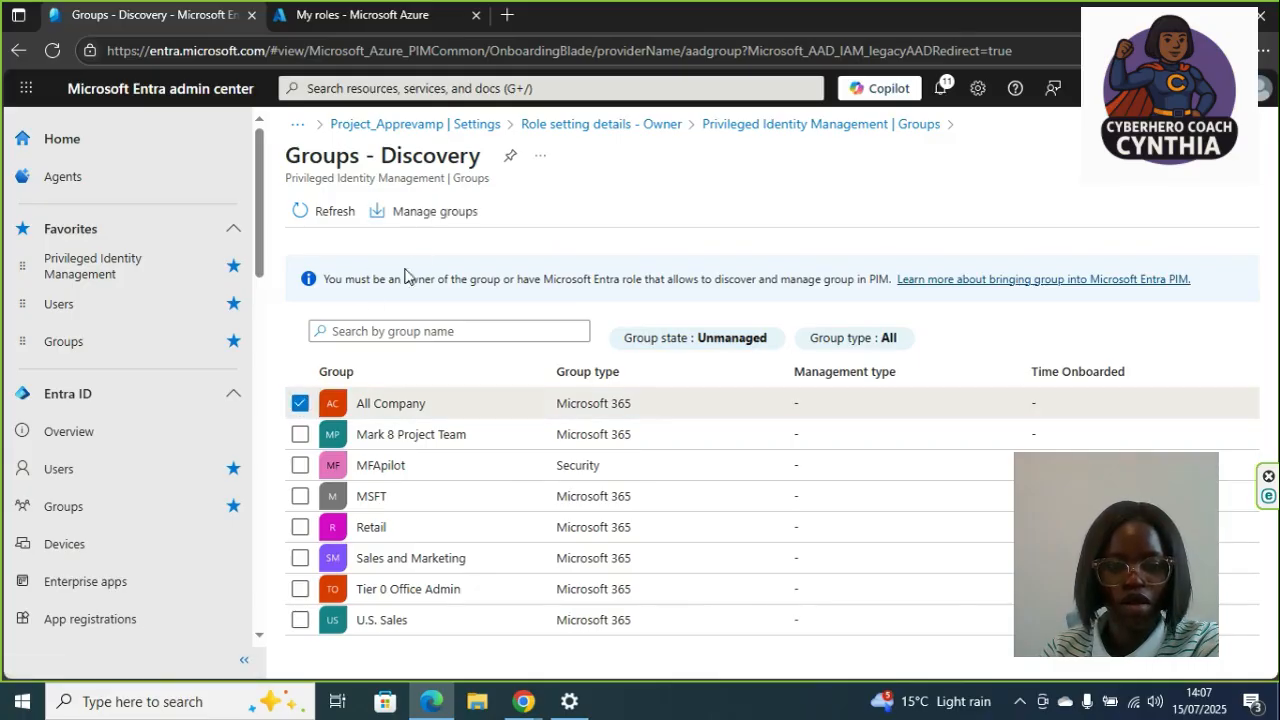
pyautogui.click(300, 405)
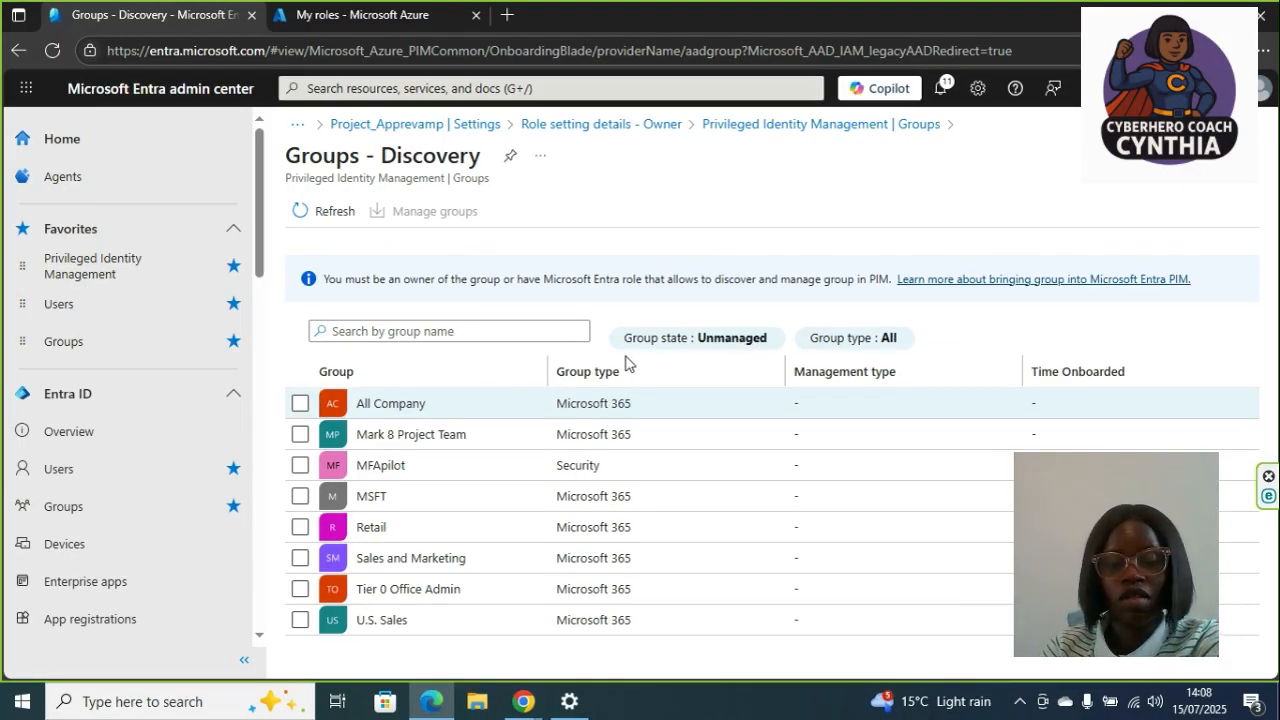
pyautogui.click(700, 340)
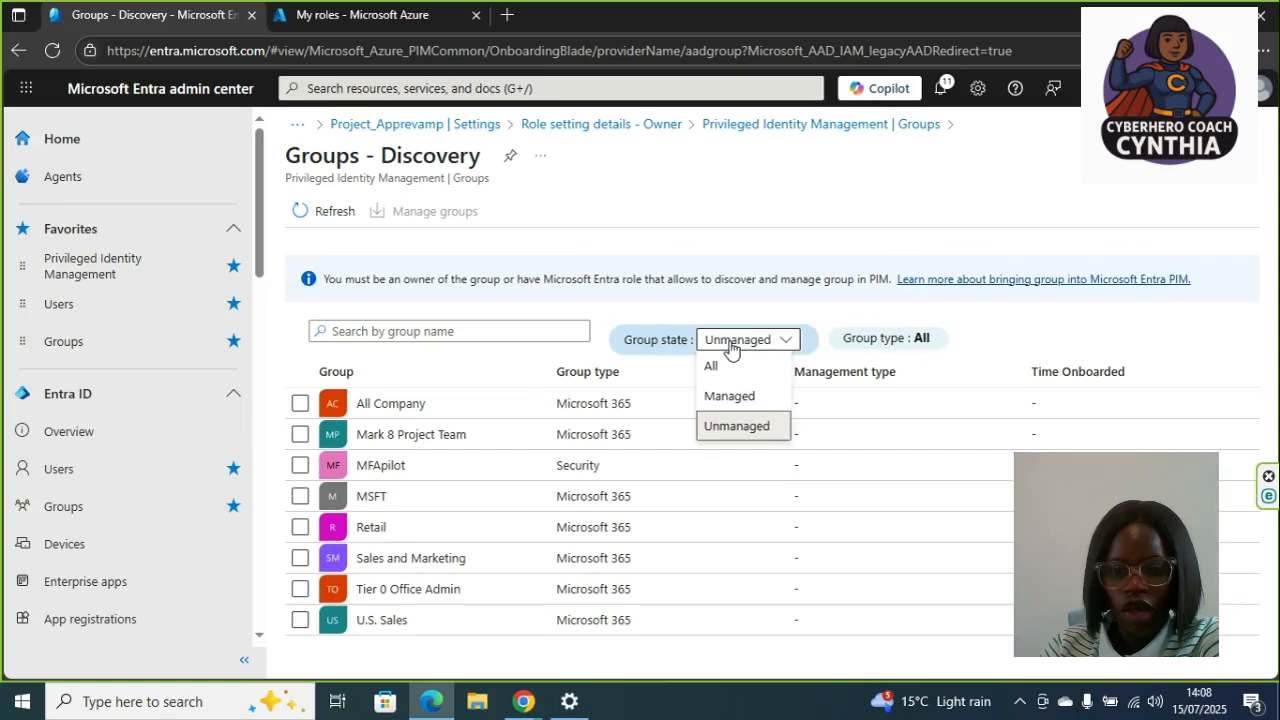
pyautogui.click(729, 397)
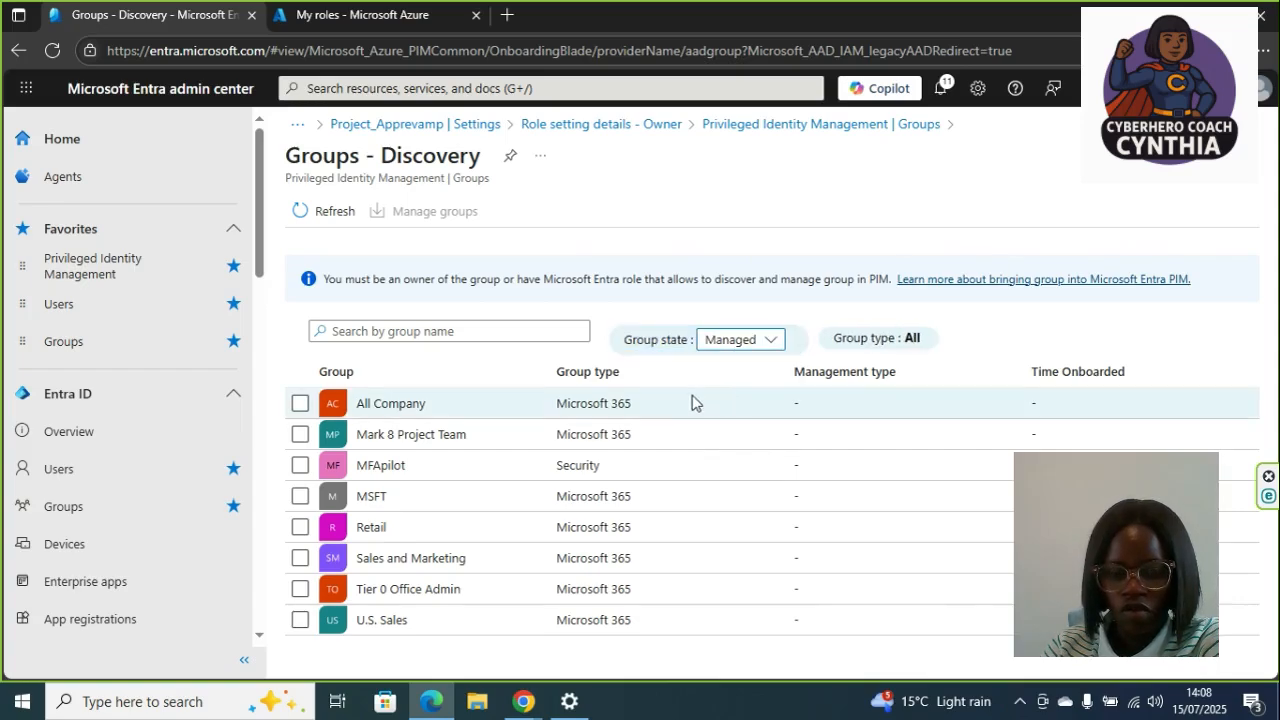
pyautogui.click(329, 211)
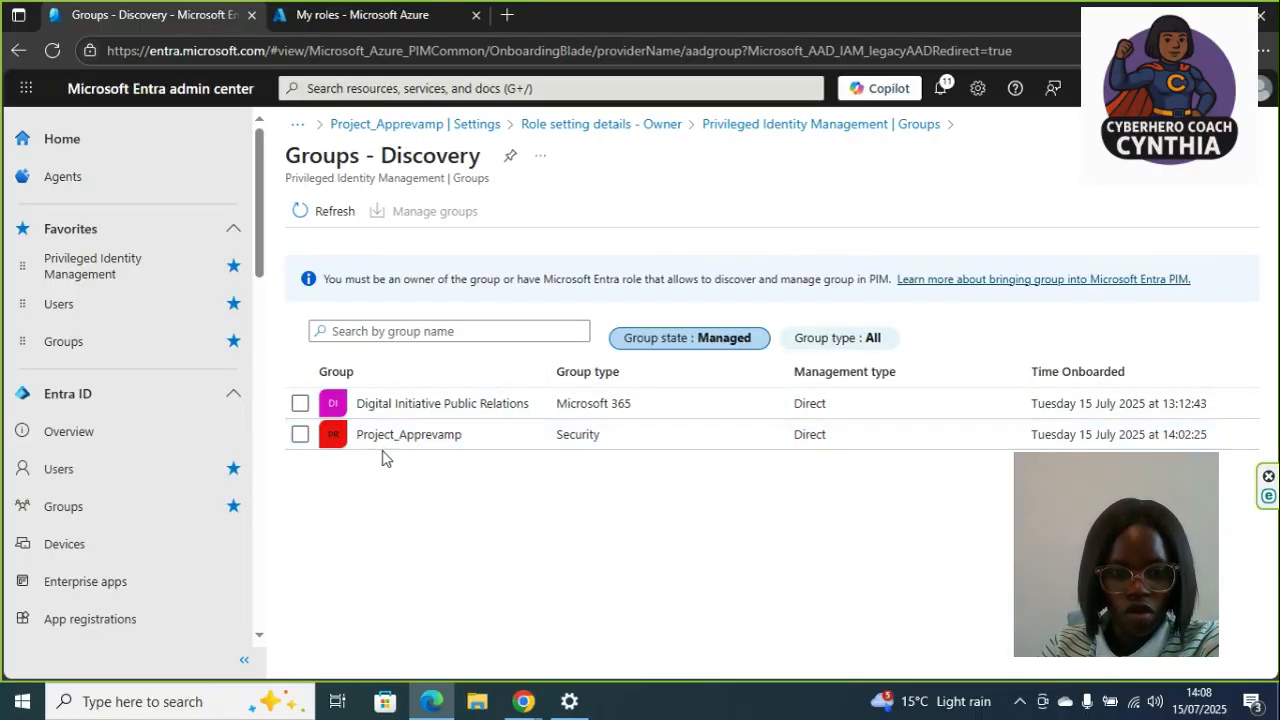
# - Open the Owner role settings of the Project_Apprevamp group in Privileged Identity Management for editing
pyautogui.click(154, 506)
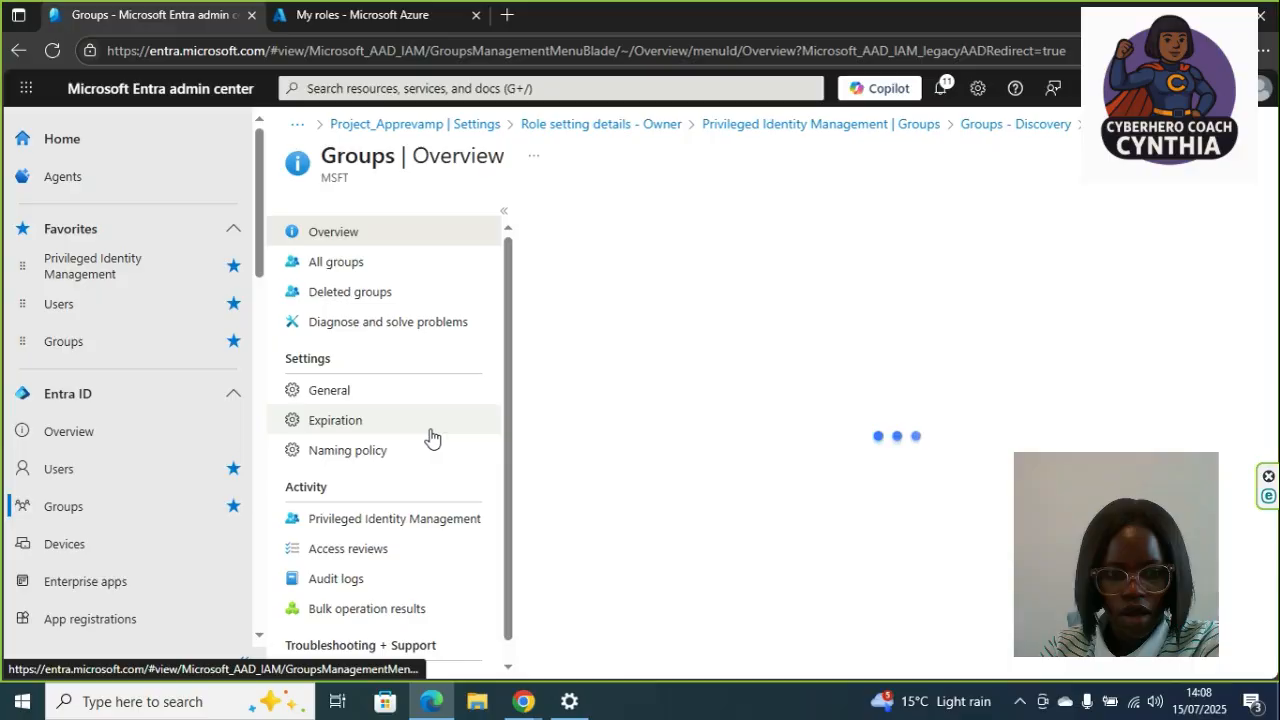
pyautogui.click(405, 520)
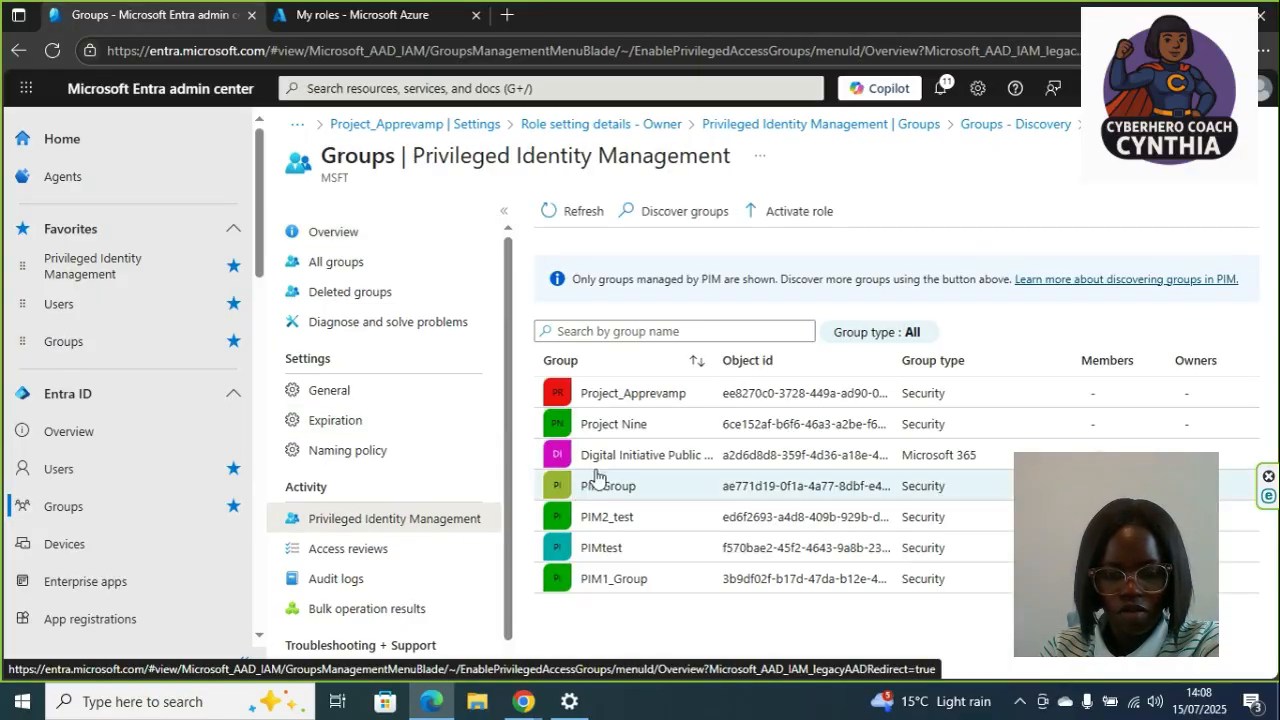
pyautogui.click(592, 388)
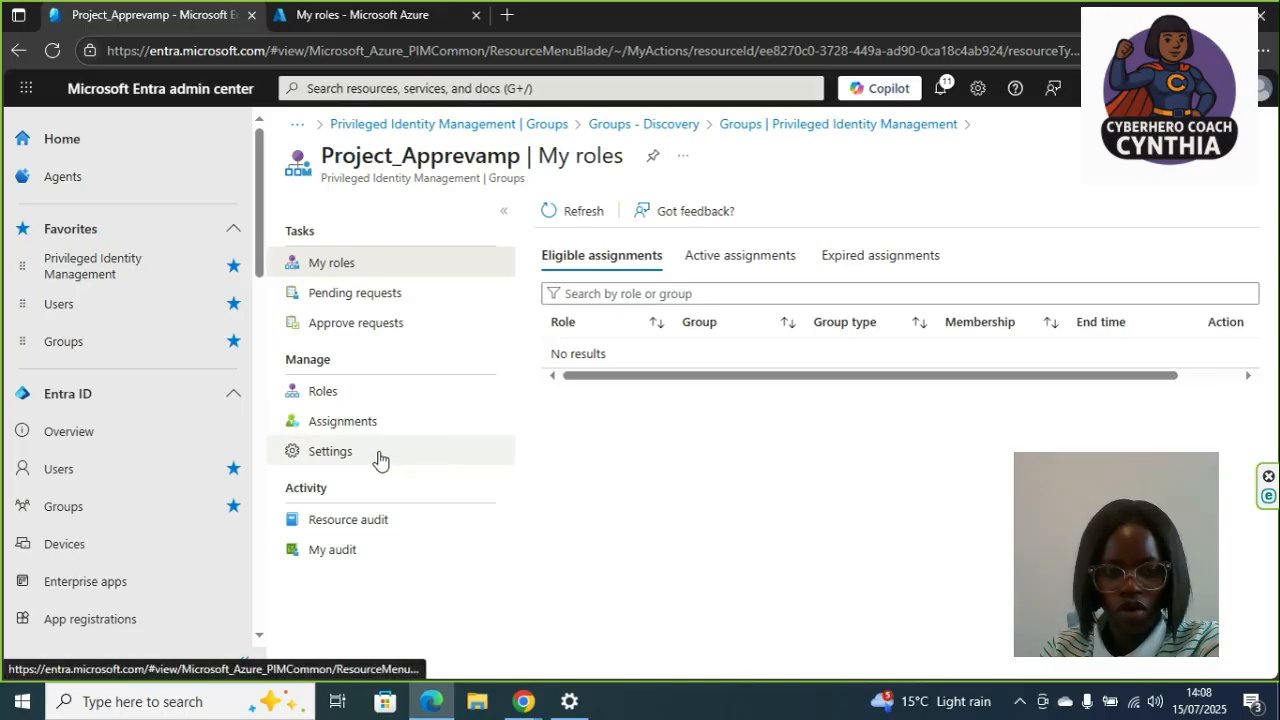
pyautogui.click(378, 458)
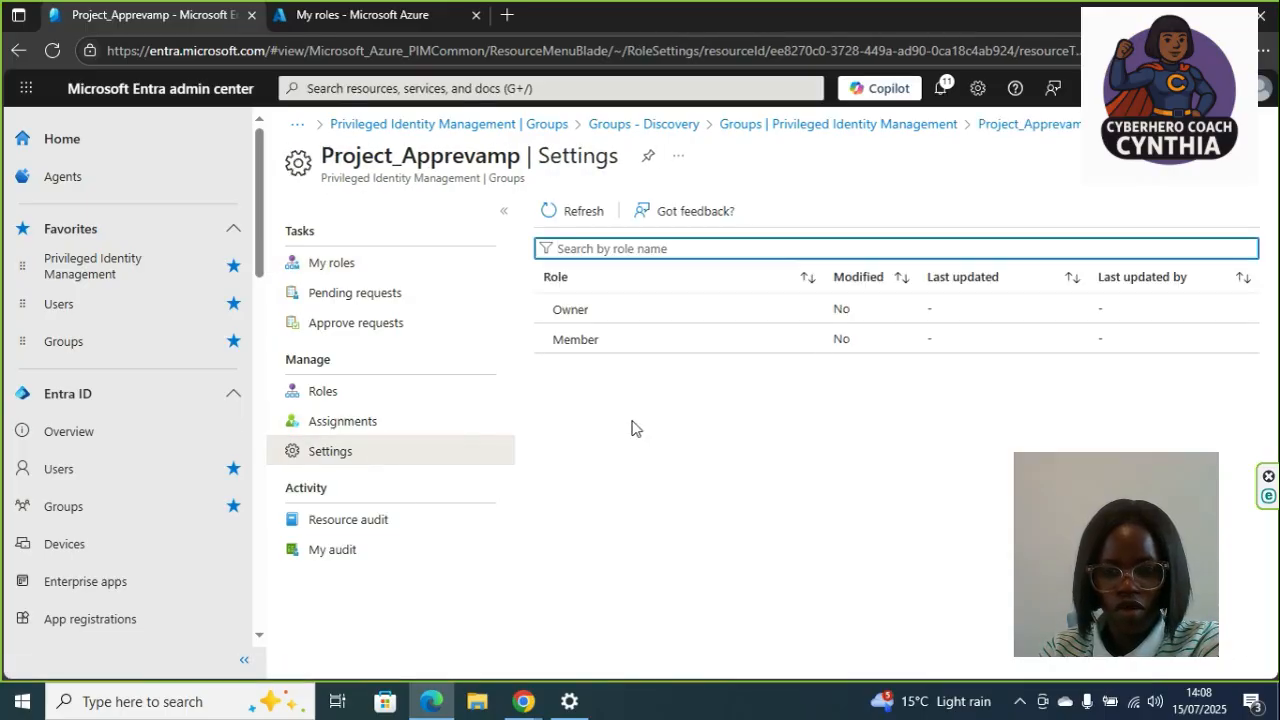
pyautogui.click(694, 320)
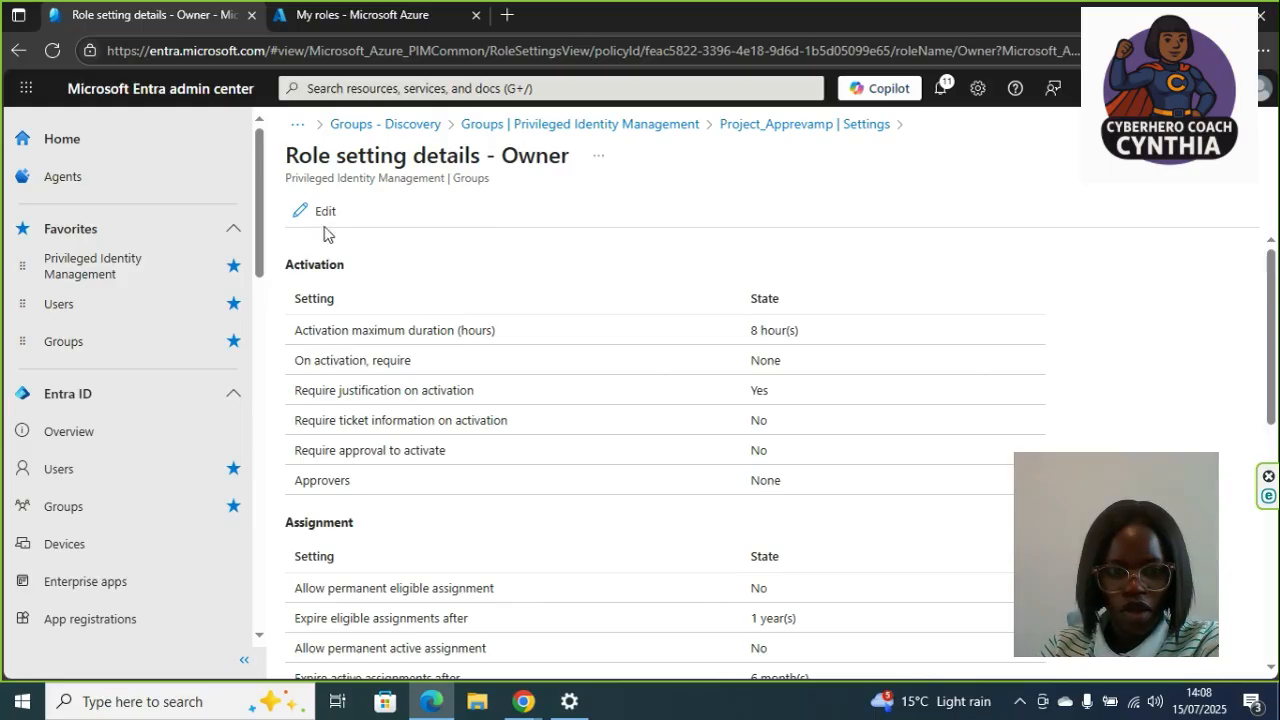
pyautogui.click(323, 216)
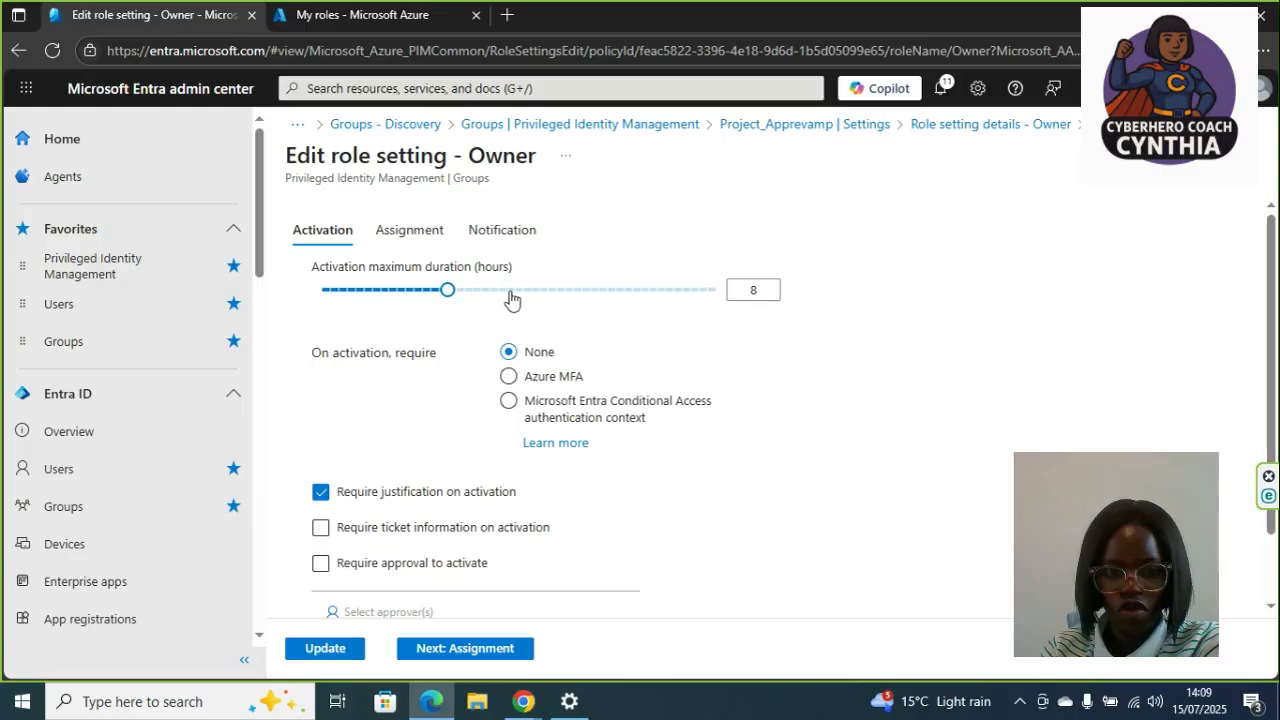
# - Set the activation maximum duration to 11.5 hours and require approval to activate
pyautogui.click(510, 291)
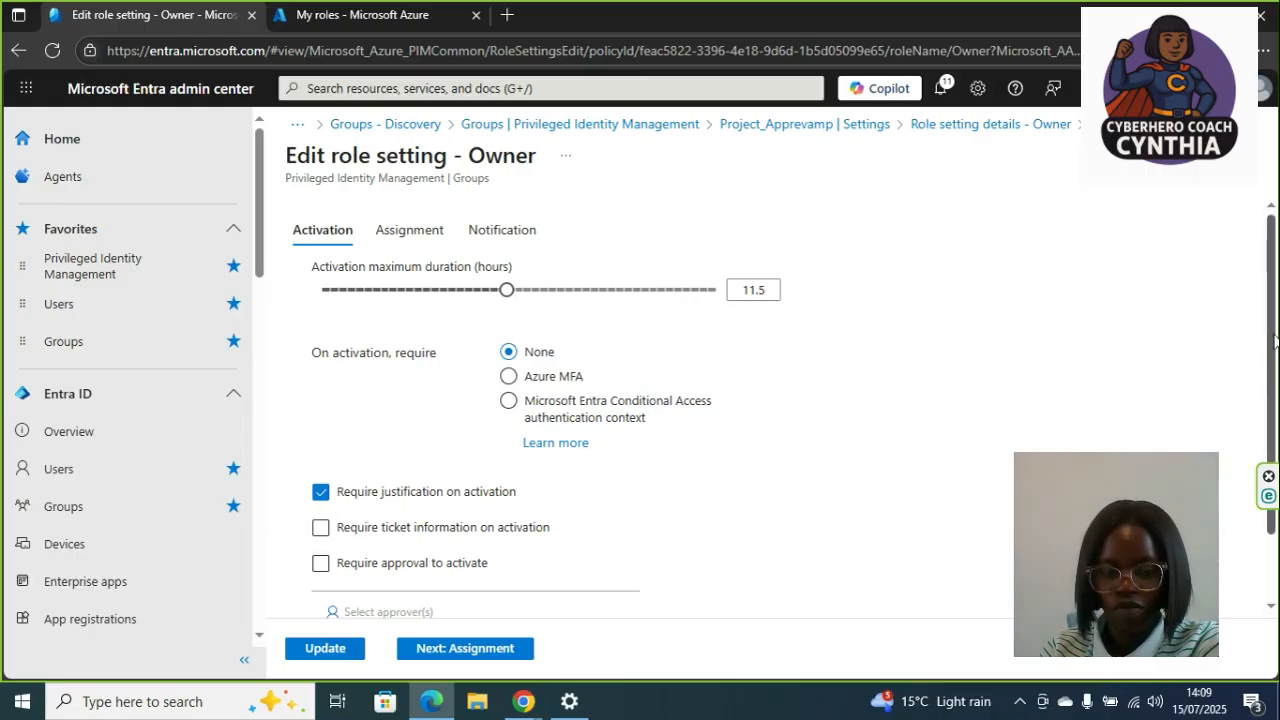
pyautogui.scroll(-1, 1272, 380)
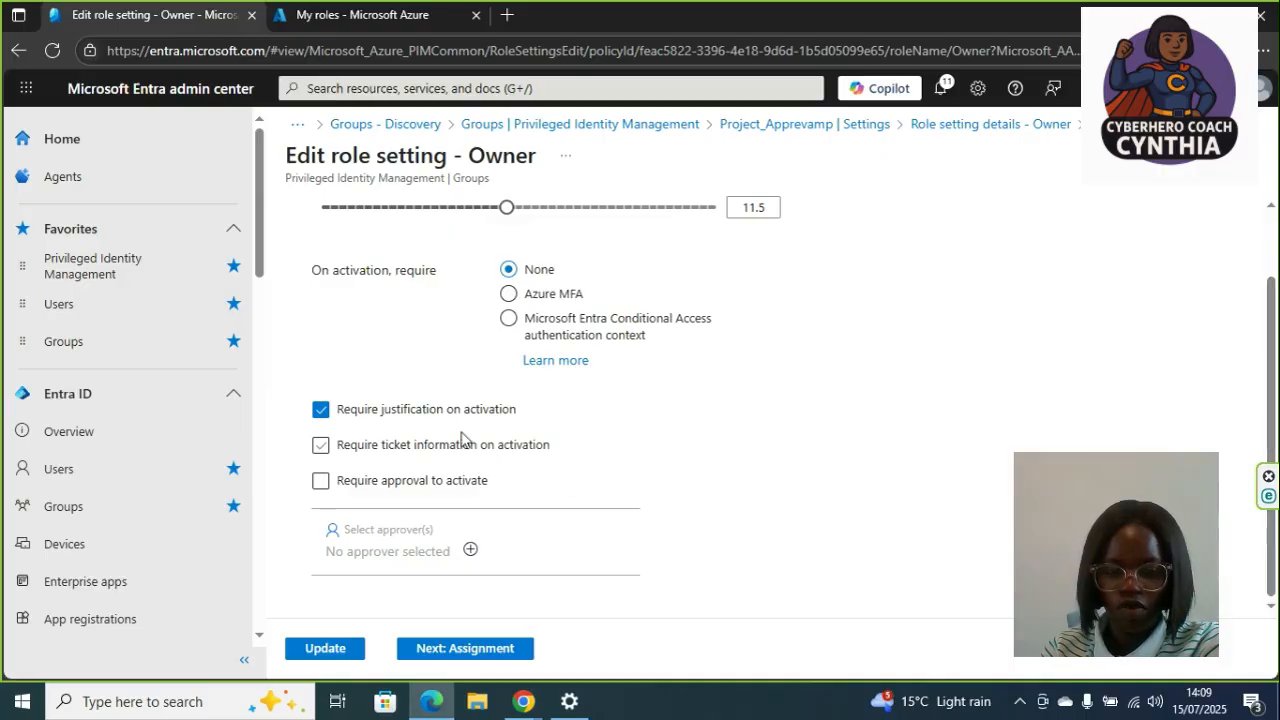
pyautogui.click(480, 487)
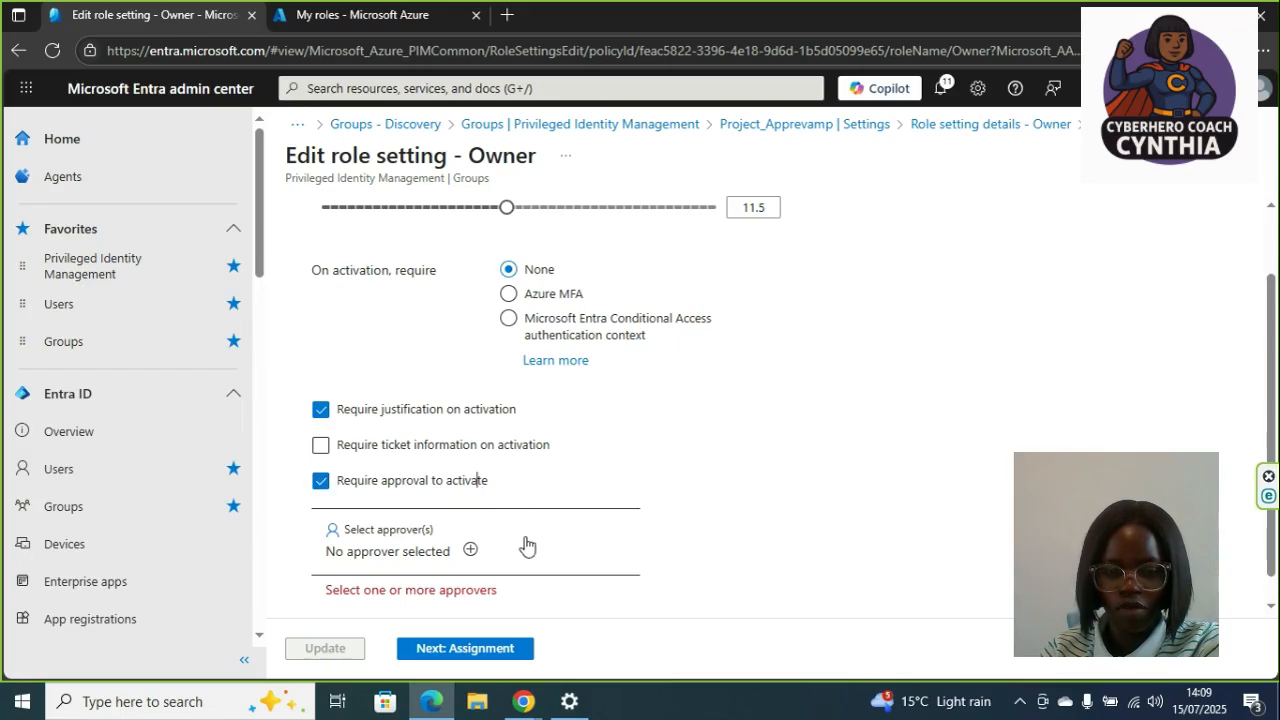
# - Search for the test user and select them as the approver for activation
pyautogui.click(471, 551)
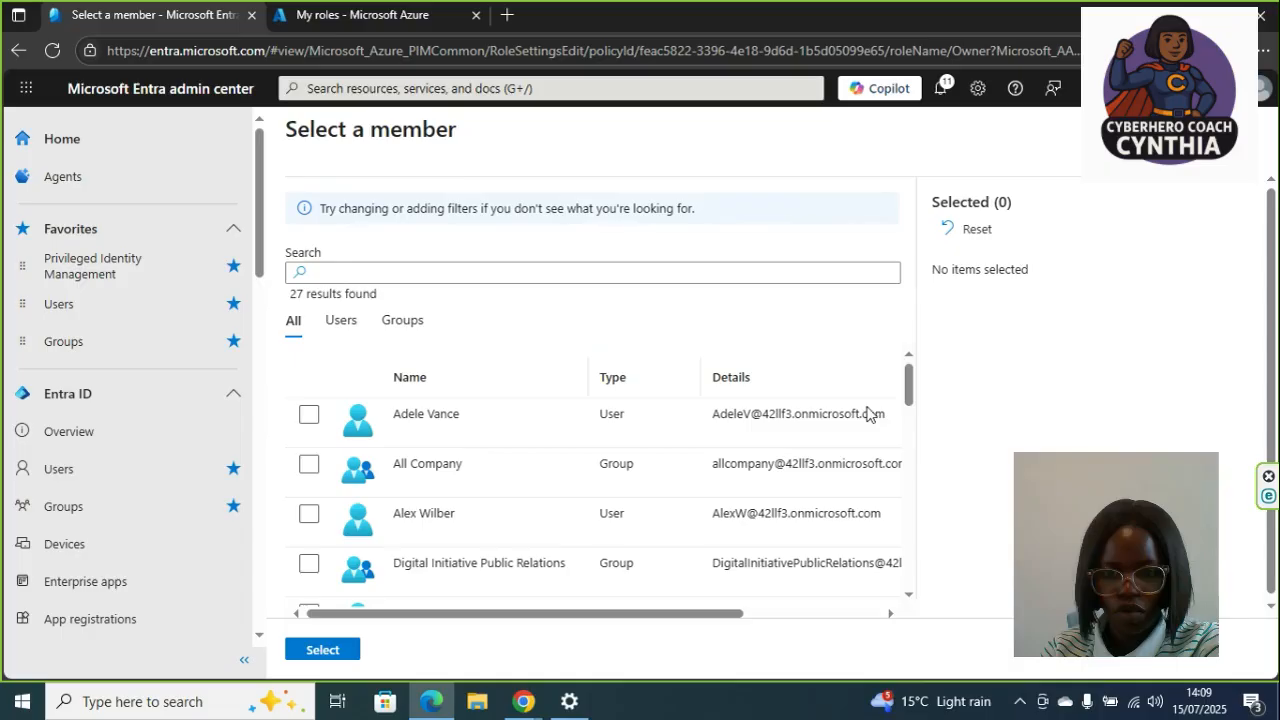
pyautogui.scroll(-3, 910, 400)
pyautogui.click(591, 275)
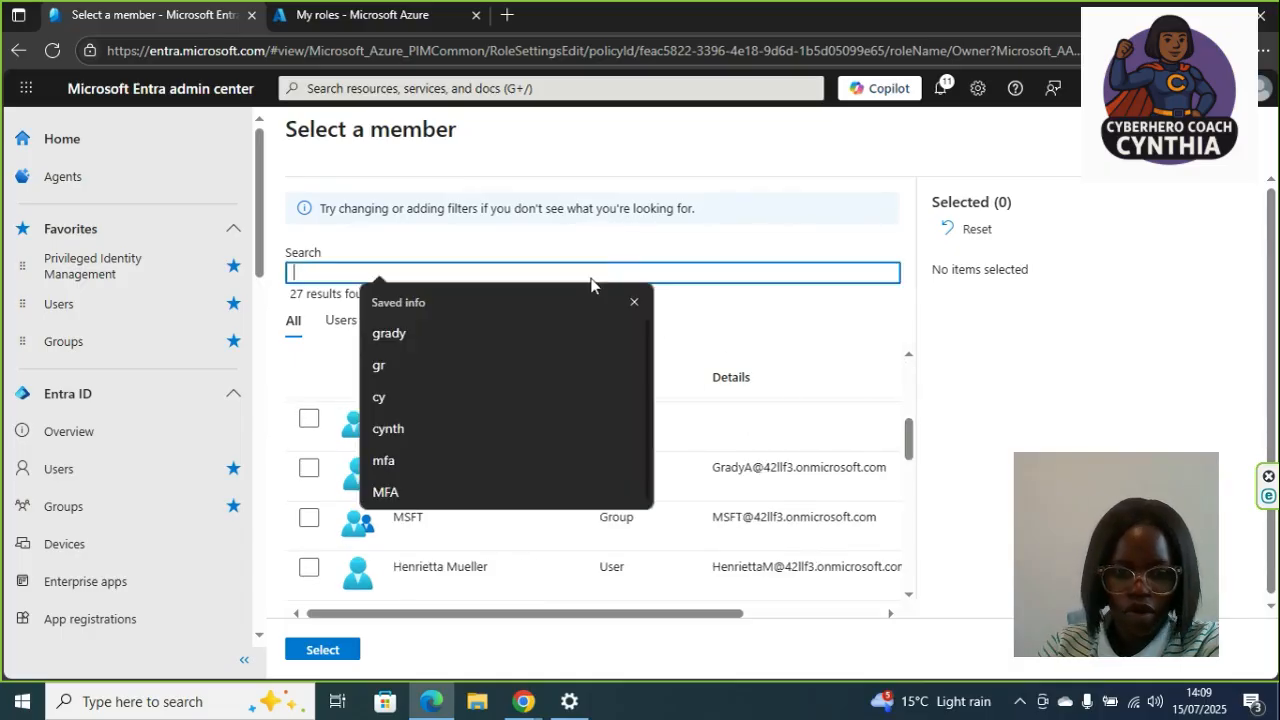
pyautogui.click(388, 428)
pyautogui.click(309, 416)
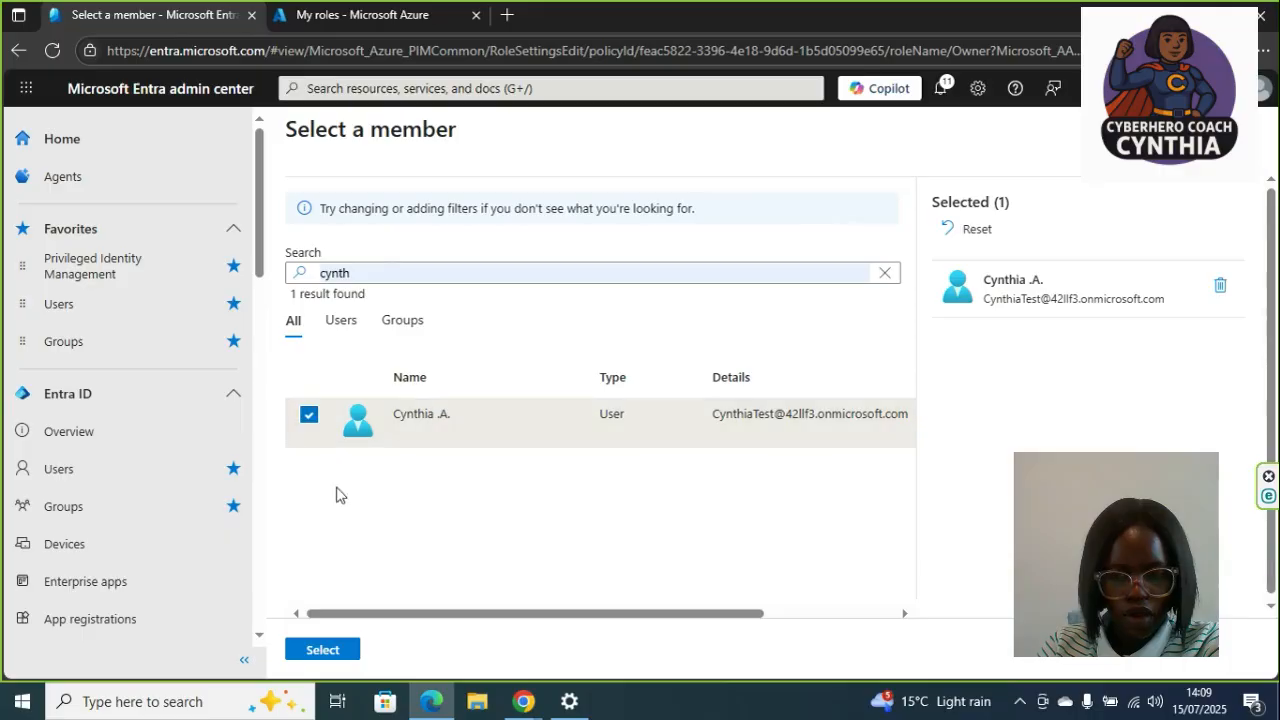
pyautogui.click(322, 651)
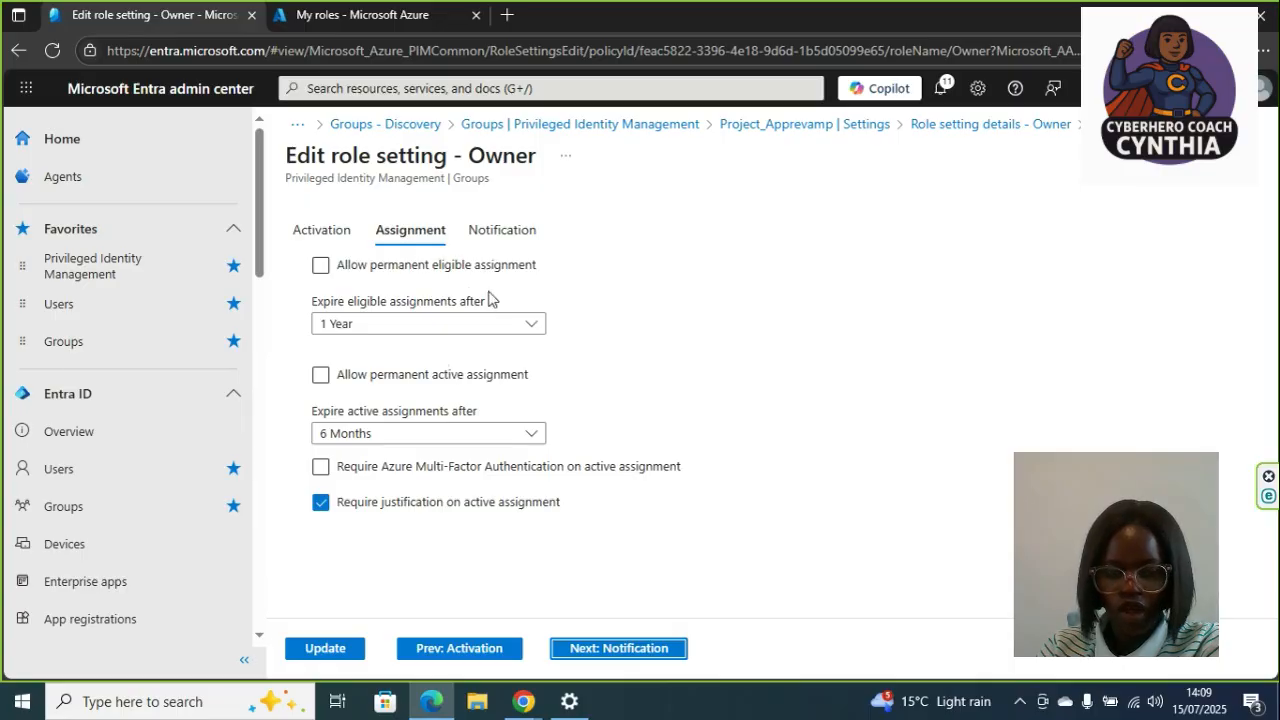
# - Set eligible assignments to expire after 3 months
pyautogui.click(437, 329)
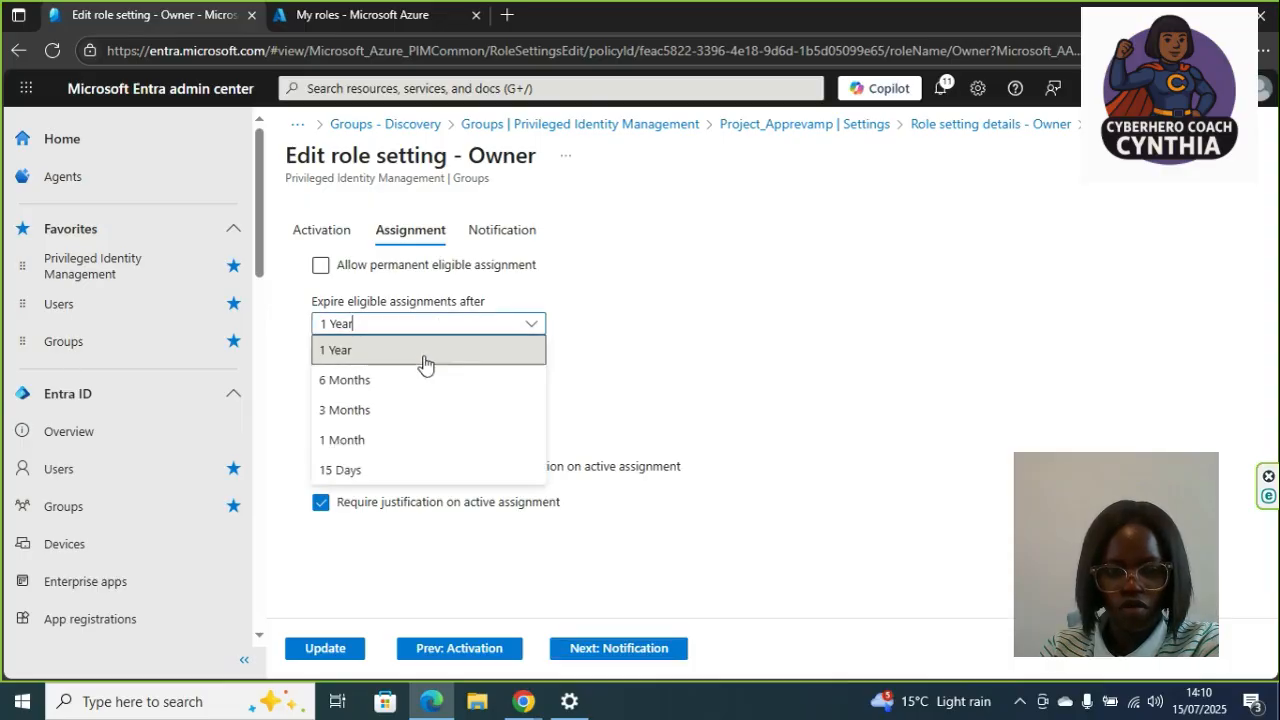
pyautogui.click(403, 411)
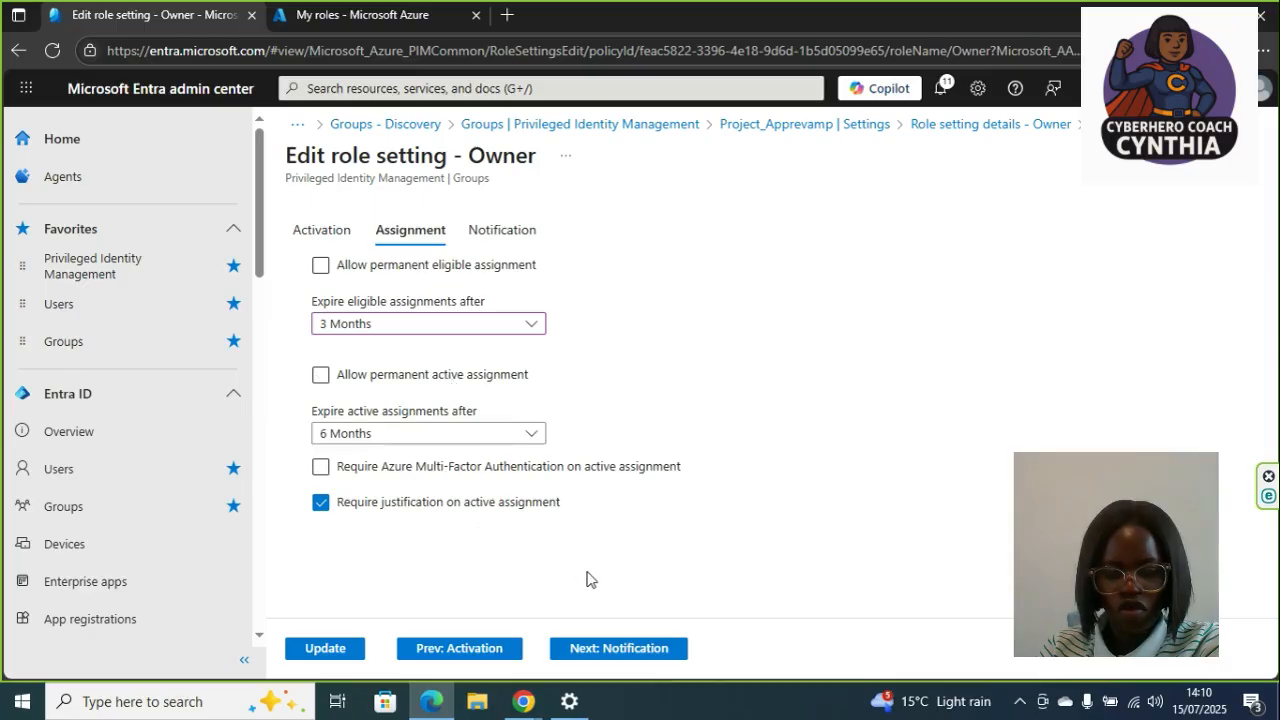
# - Review the Activation and Notification settings of the Owner role
pyautogui.click(453, 648)
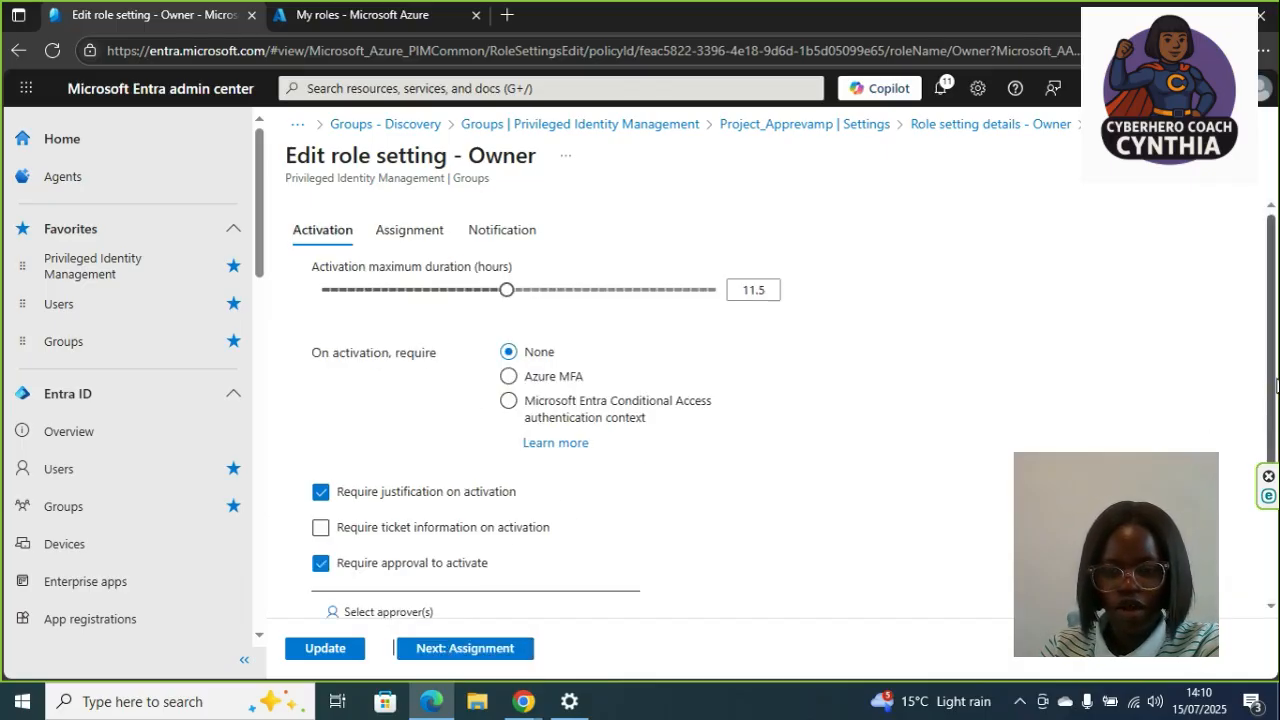
pyautogui.moveTo(1275, 387); pyautogui.dragTo(1265, 461)
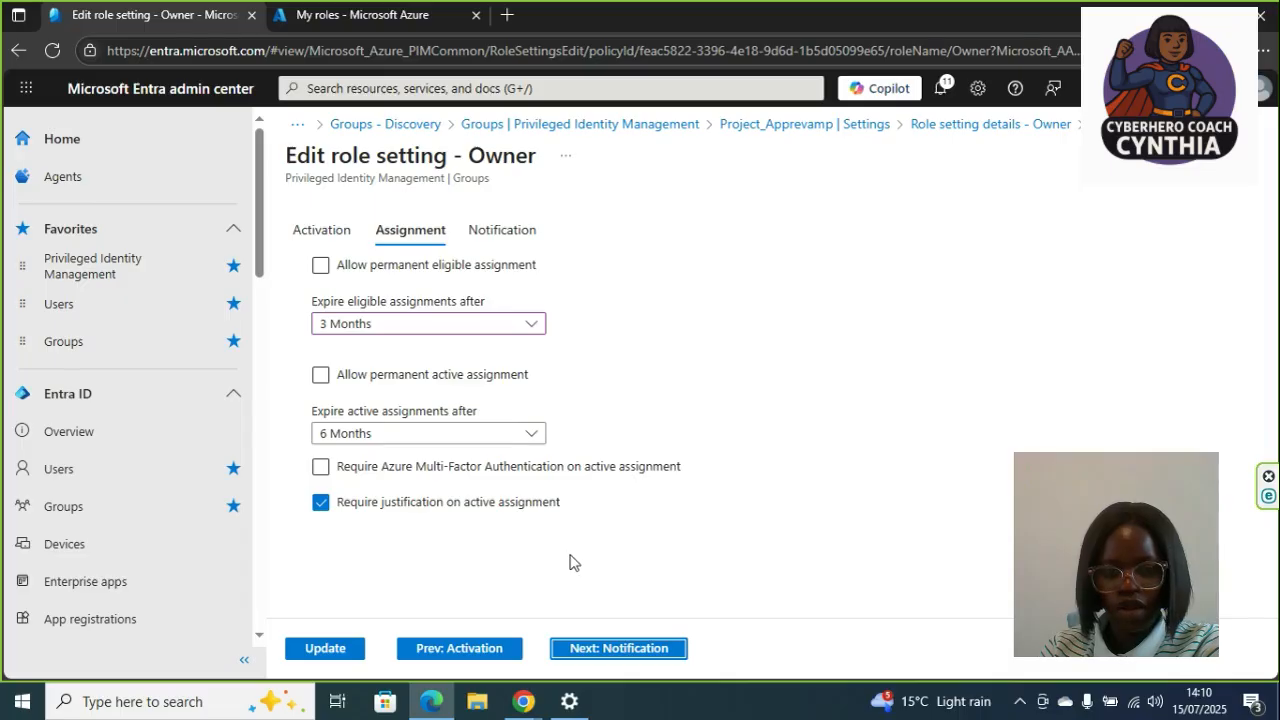
pyautogui.click(607, 649)
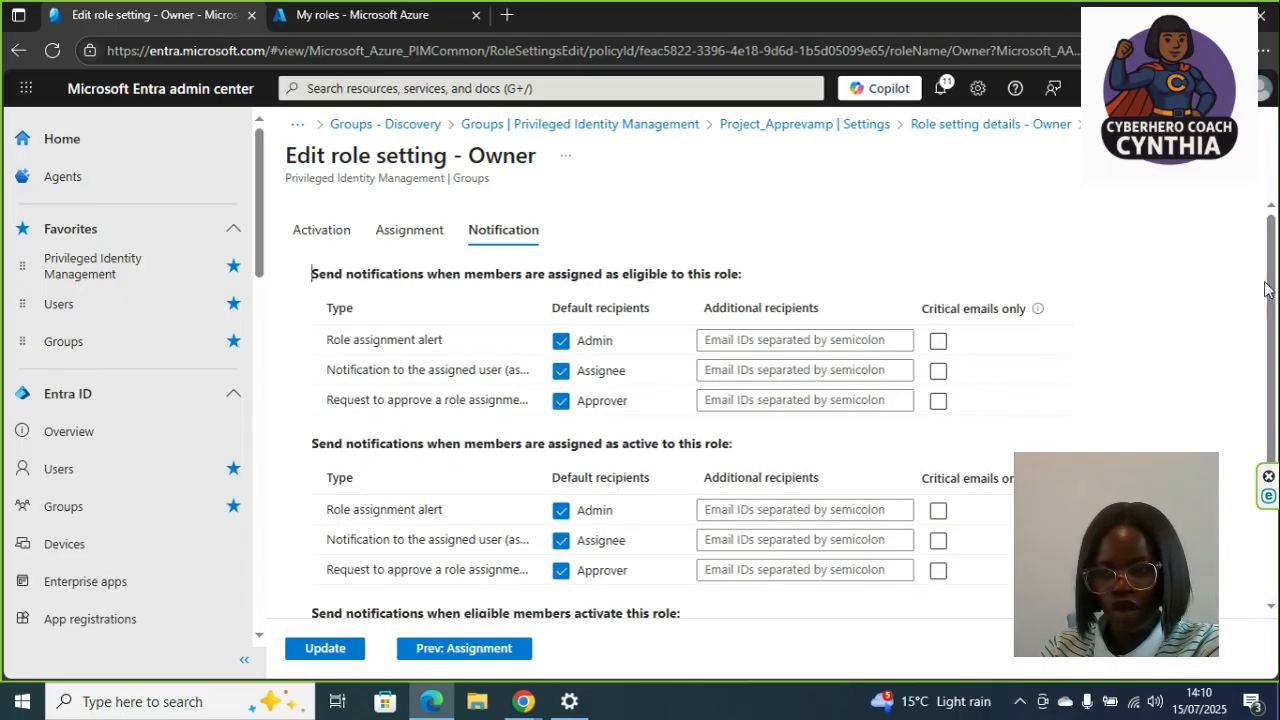
pyautogui.scroll(-1, 1271, 327)
pyautogui.scroll(-2, 1271, 327)
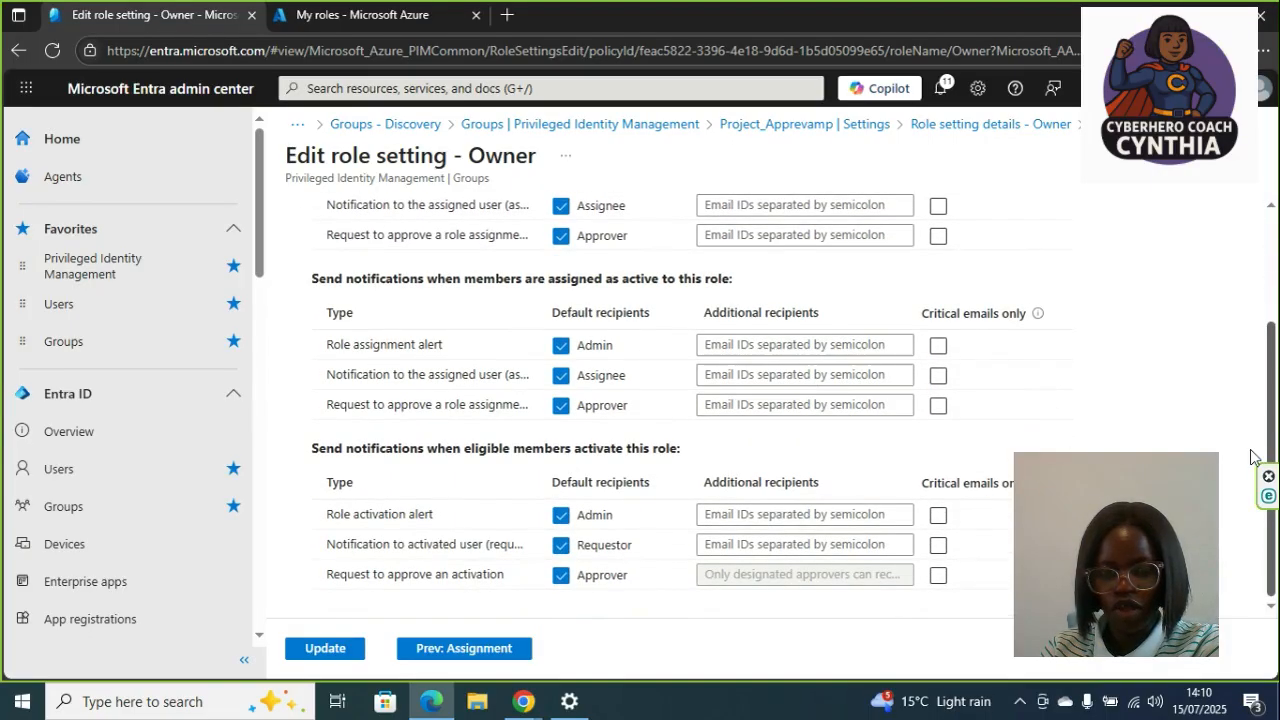
pyautogui.scroll(1, 1250, 400)
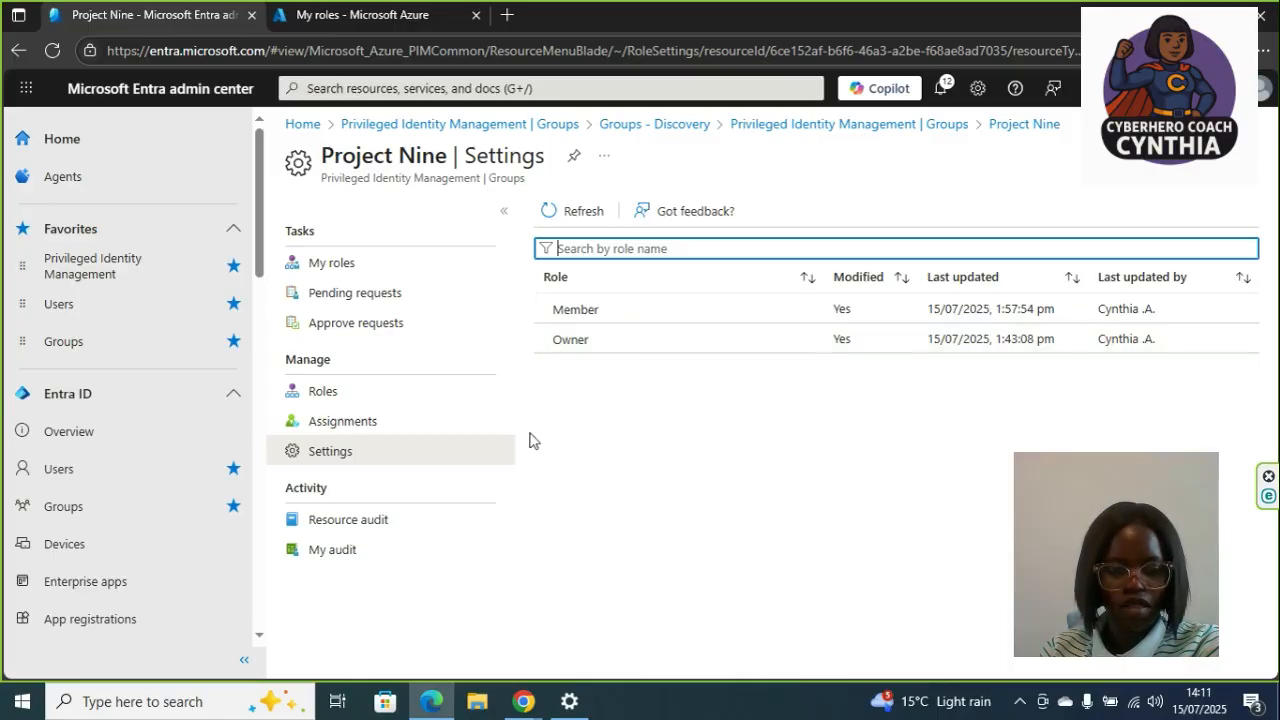
# - Start adding a new group assignment and choose the Owner role
pyautogui.click(417, 424)
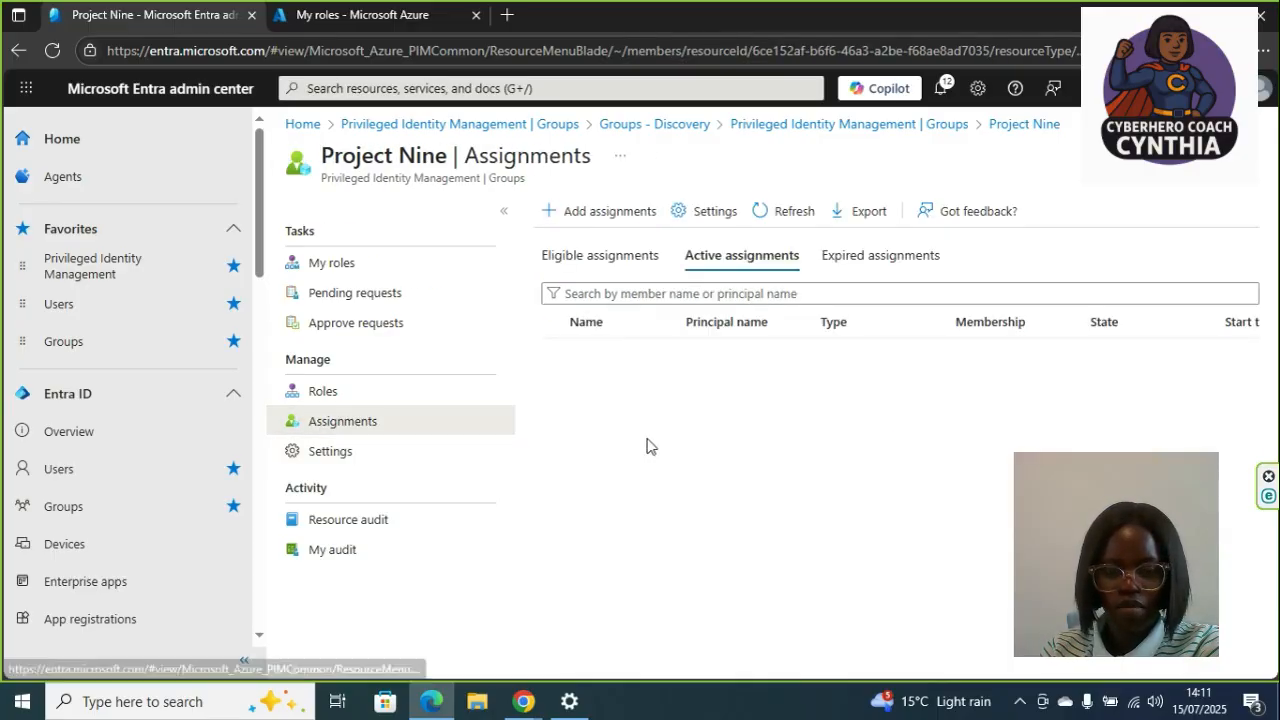
pyautogui.click(622, 218)
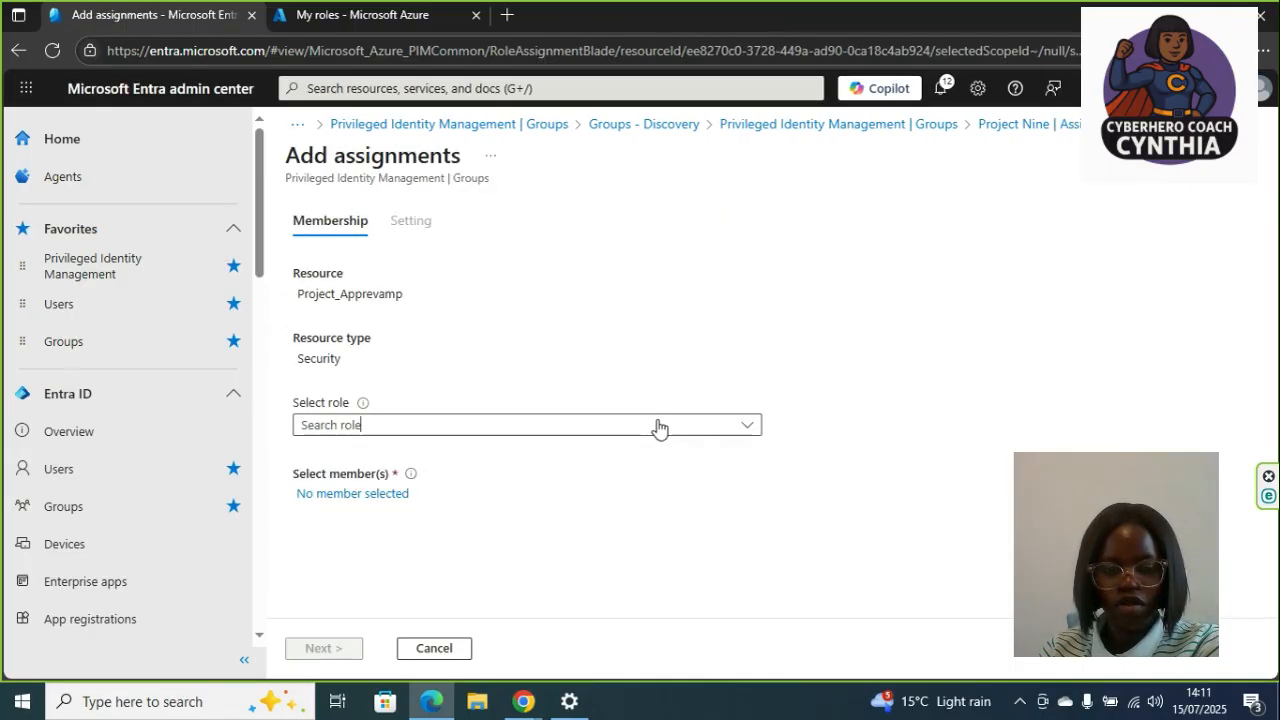
pyautogui.click(659, 426)
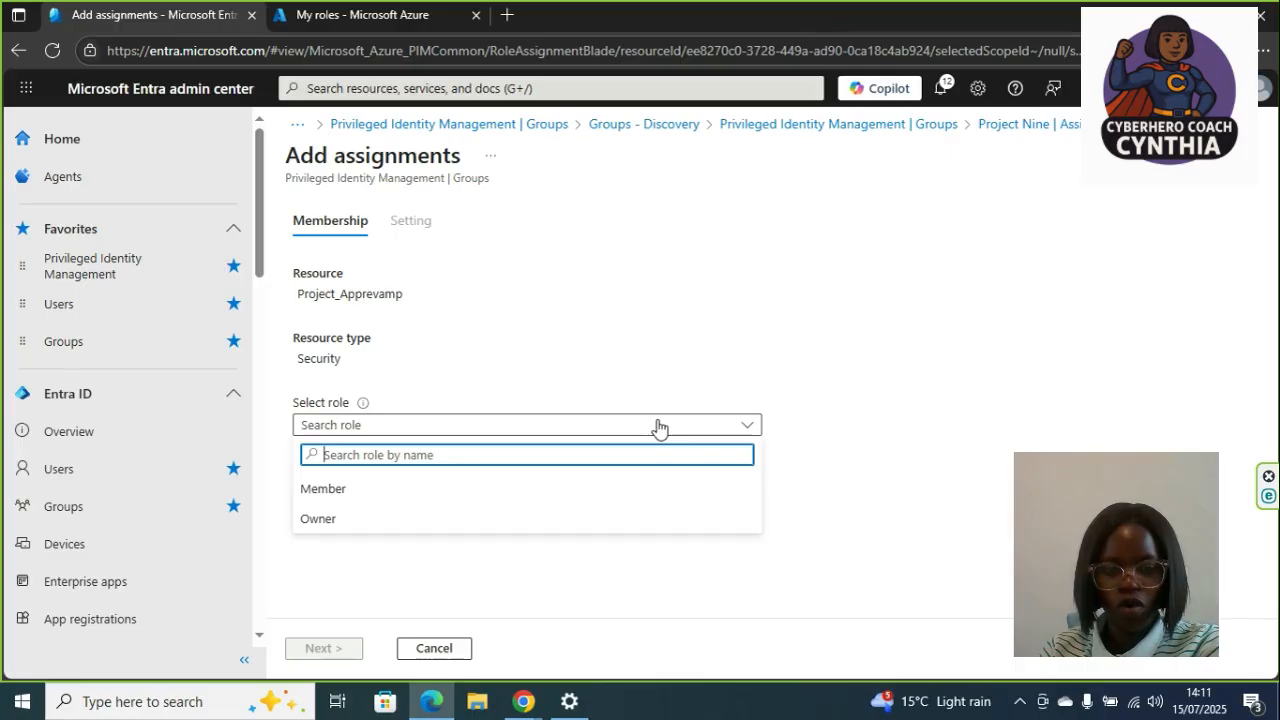
pyautogui.click(533, 520)
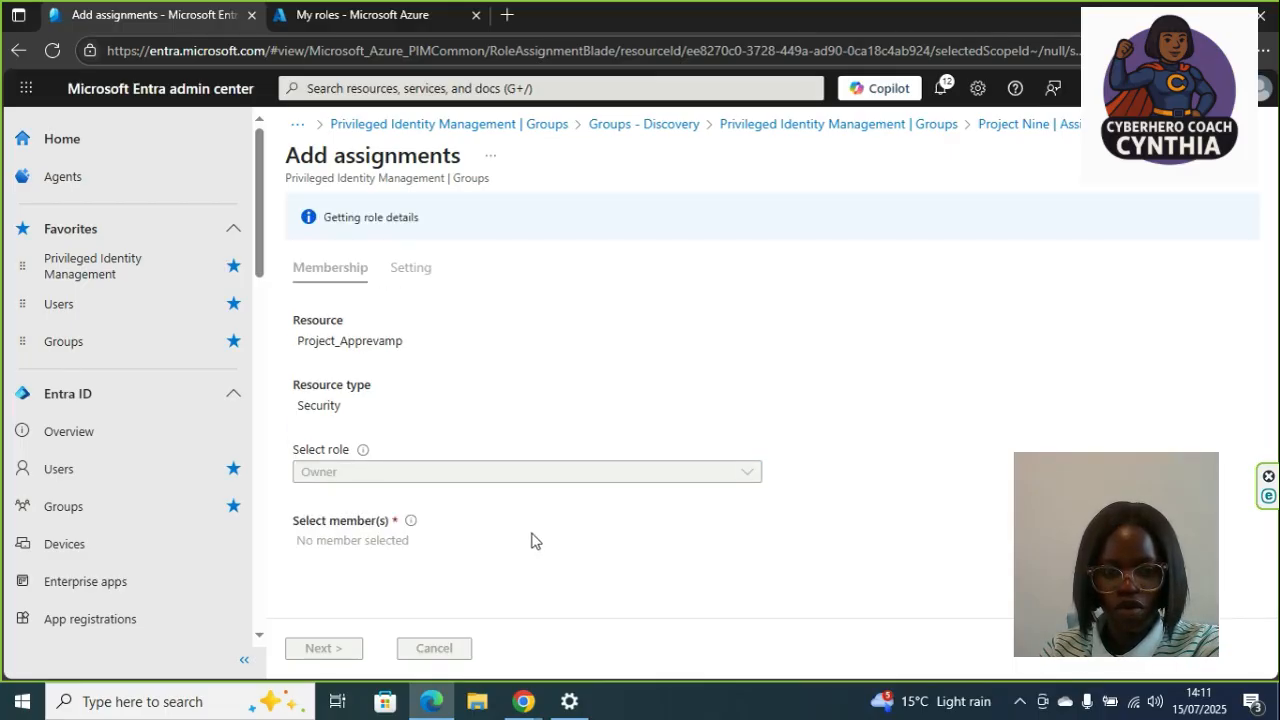
# - Search members for "mi", select a user as the member, and continue to the assignment settings
pyautogui.click(393, 496)
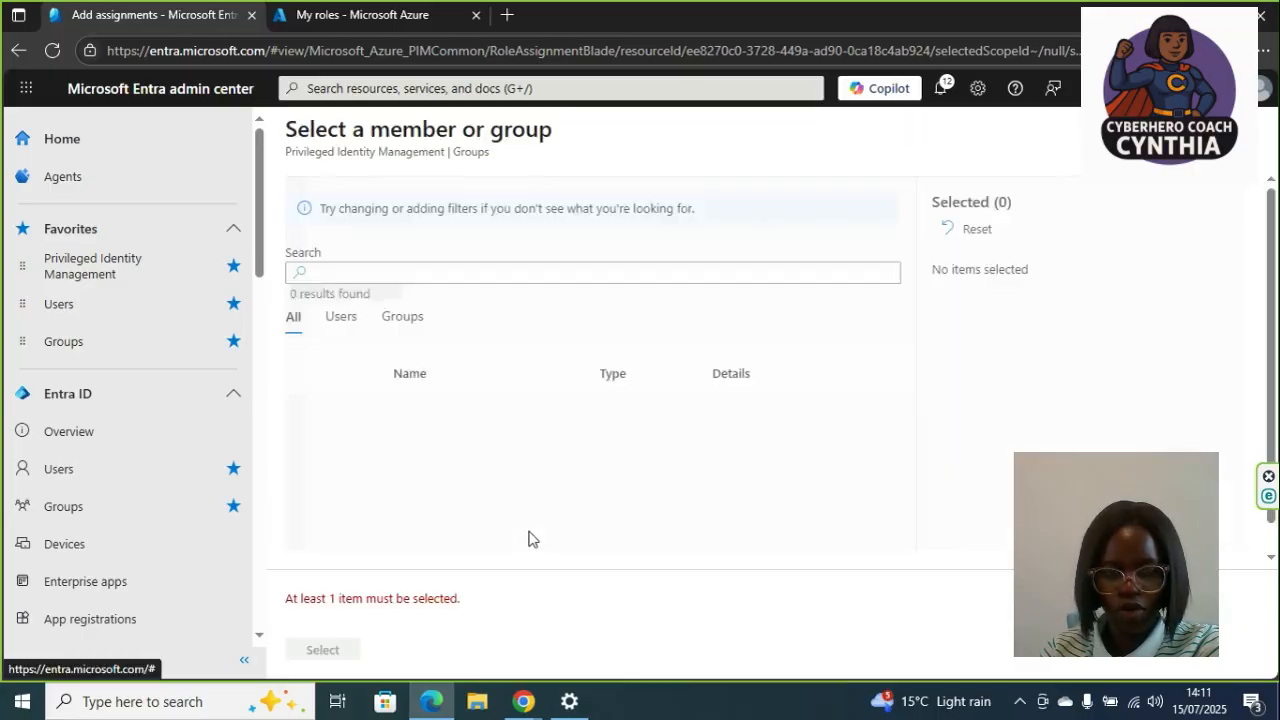
pyautogui.write('microsoft')
pyautogui.press('BackSpace')
pyautogui.press('BackSpace')
pyautogui.press('BackSpace')
pyautogui.press('BackSpace')
pyautogui.press('BackSpace')
pyautogui.press('BackSpace')
pyautogui.press('BackSpace')
pyautogui.click(308, 416)
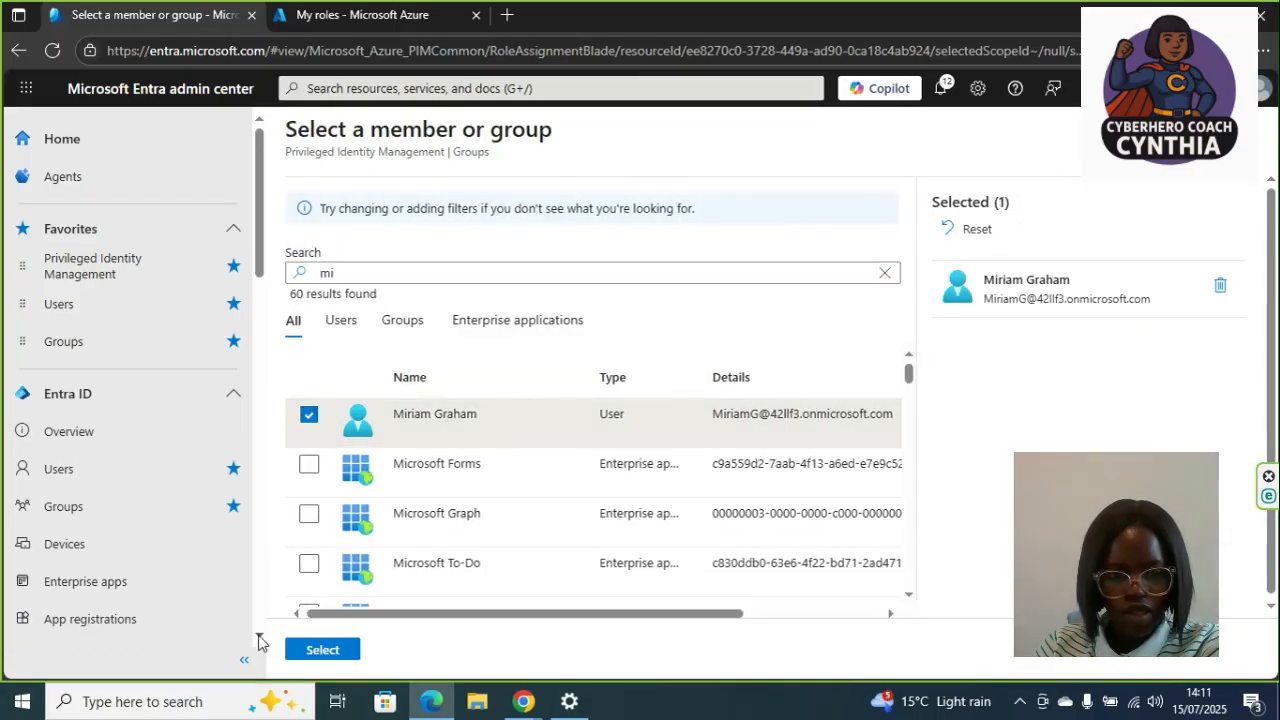
pyautogui.click(316, 654)
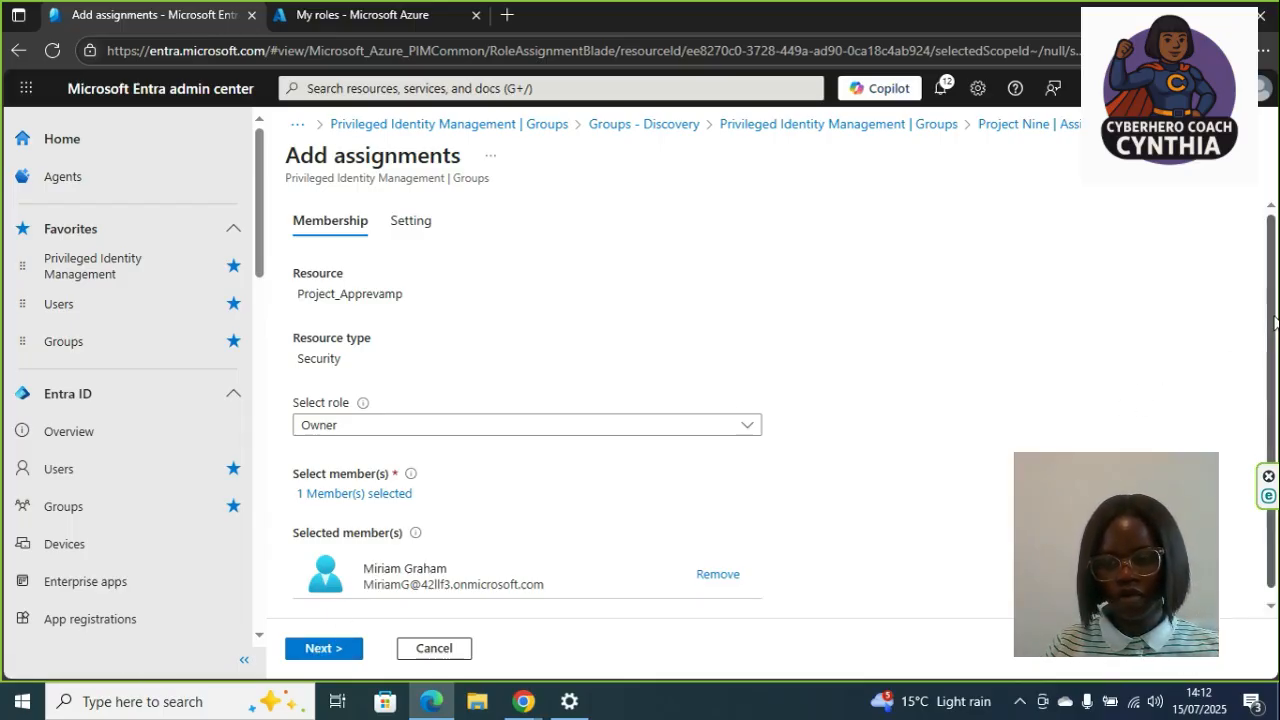
pyautogui.scroll(-1, 1270, 318)
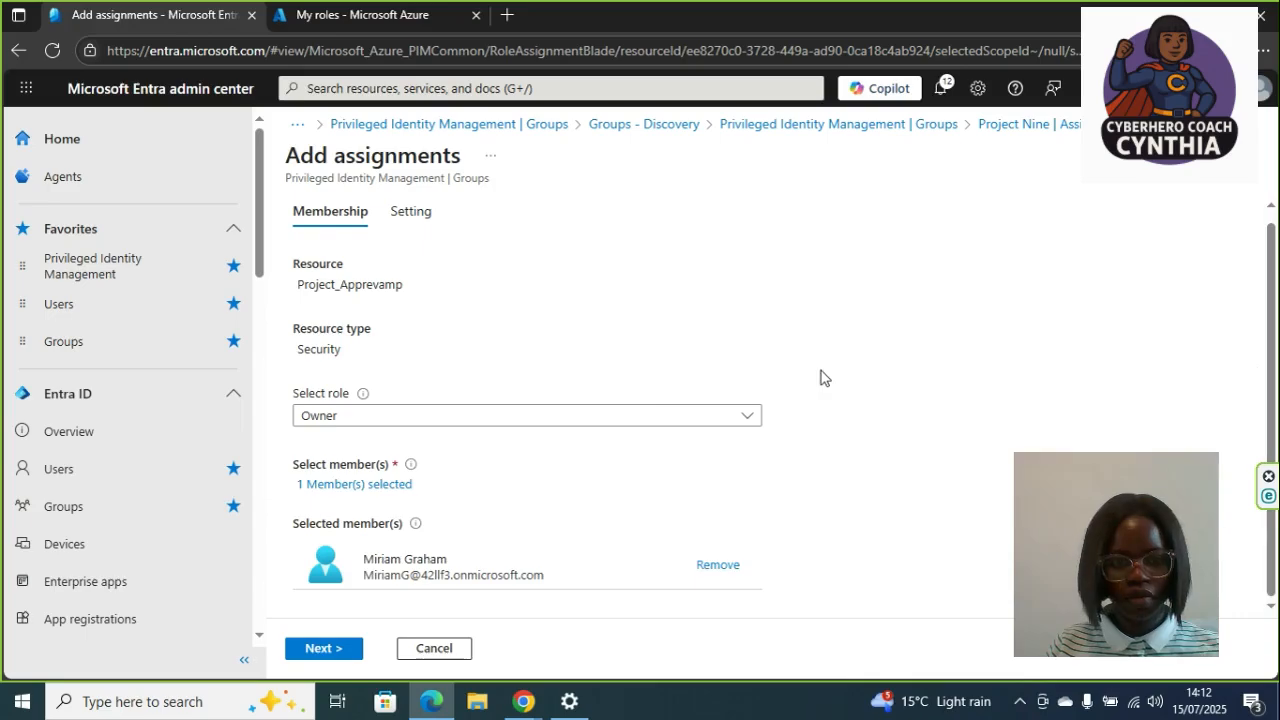
pyautogui.click(325, 648)
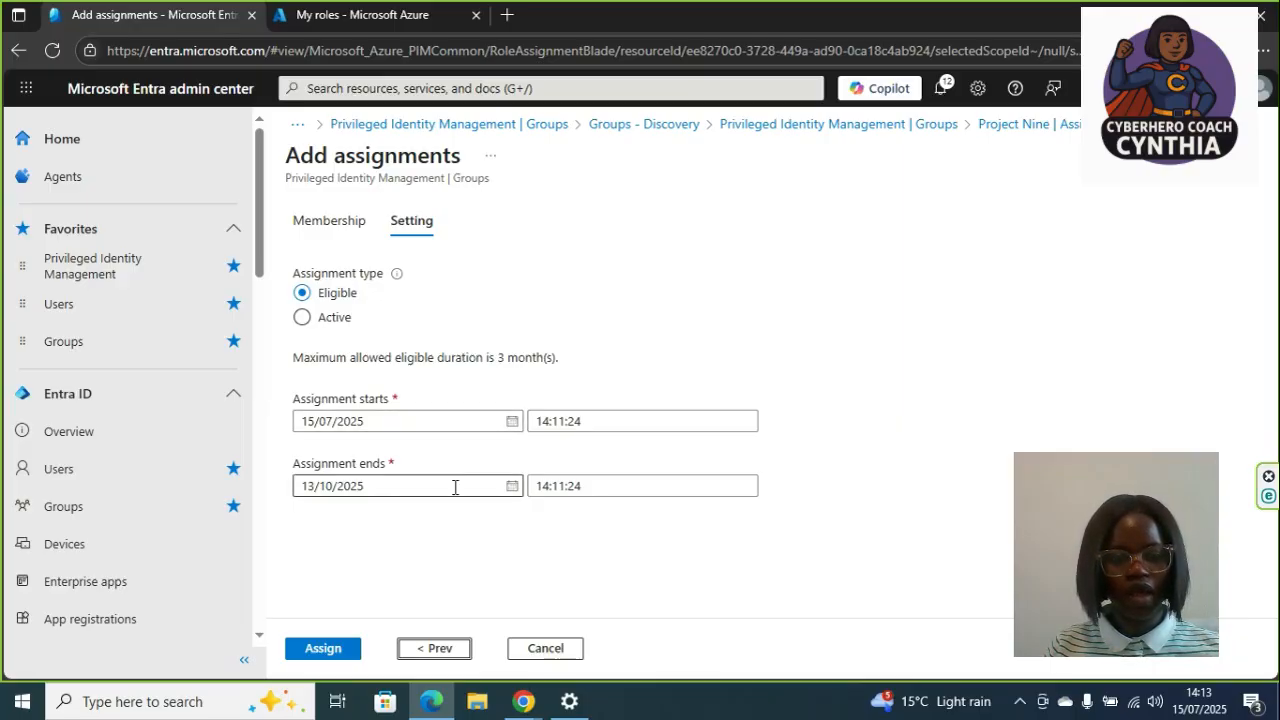
# - Assign the eligible Owner membership running from 15/07/2025 to 13/10/2025
pyautogui.click(512, 490)
pyautogui.click(420, 573)
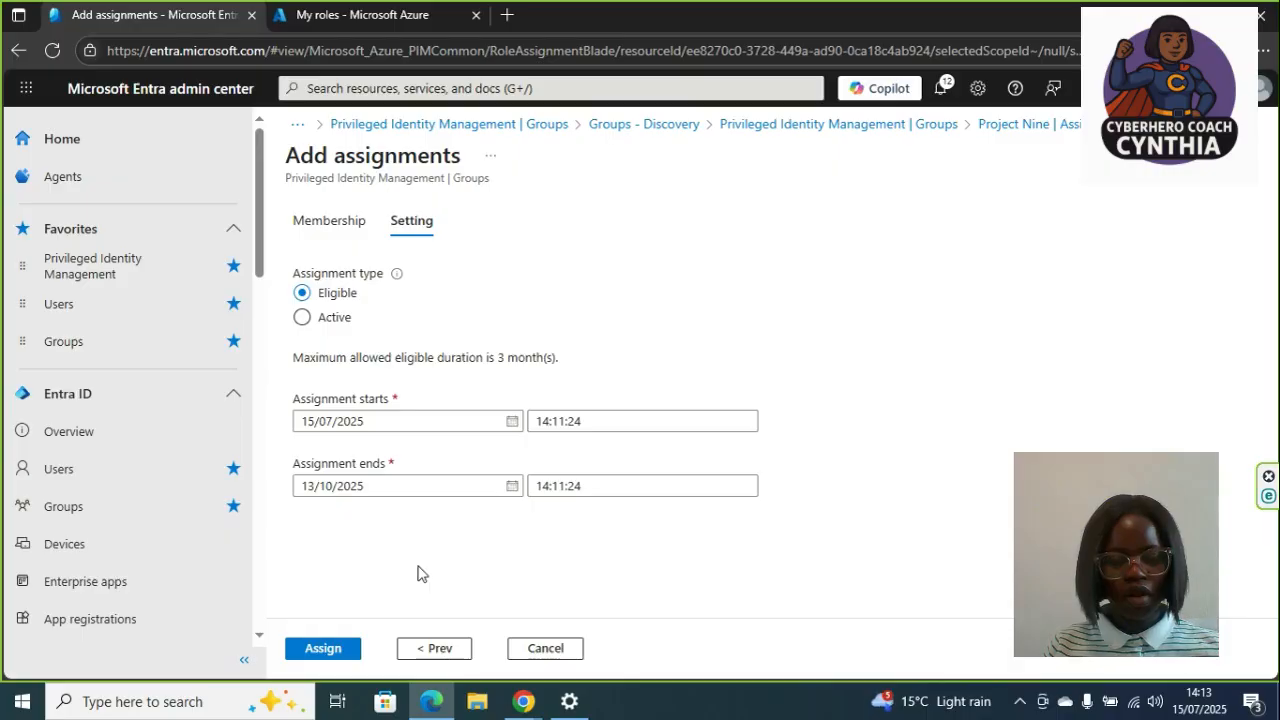
pyautogui.click(325, 650)
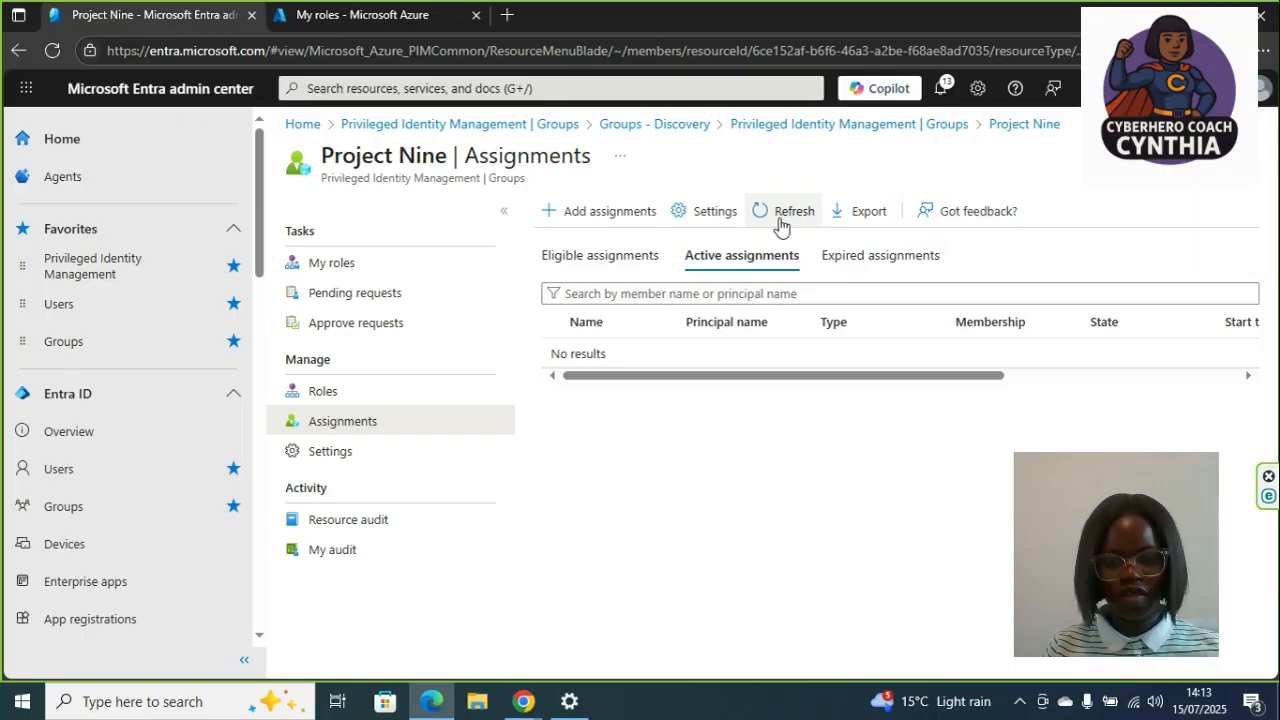
# - Review the new entry in the group's eligible assignments list
pyautogui.click(632, 262)
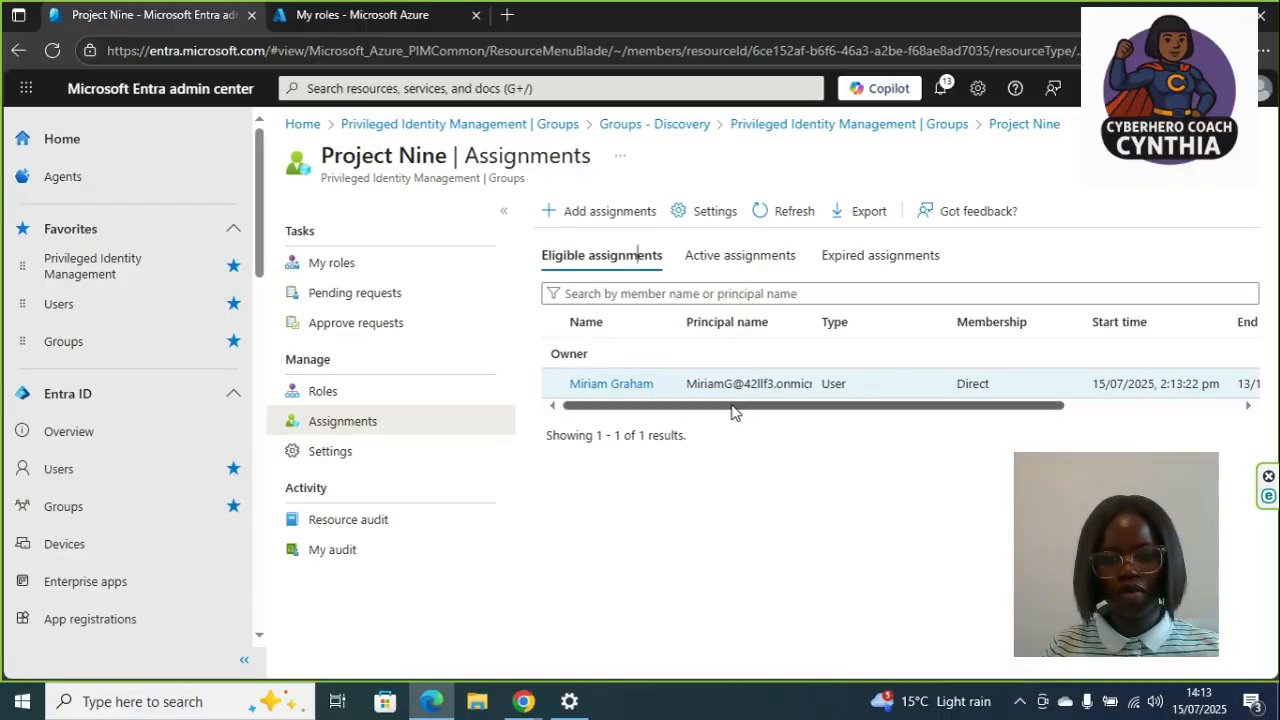
pyautogui.moveTo(731, 411); pyautogui.dragTo(941, 436)
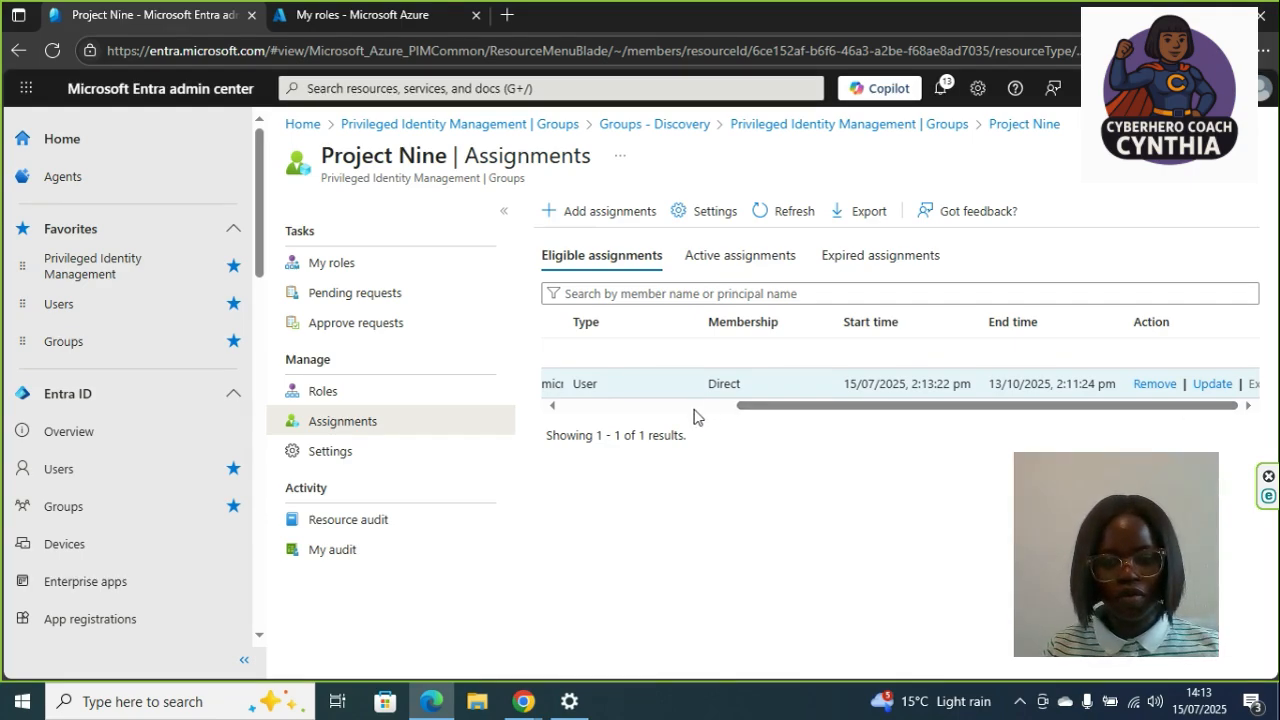
pyautogui.moveTo(748, 413); pyautogui.dragTo(571, 425)
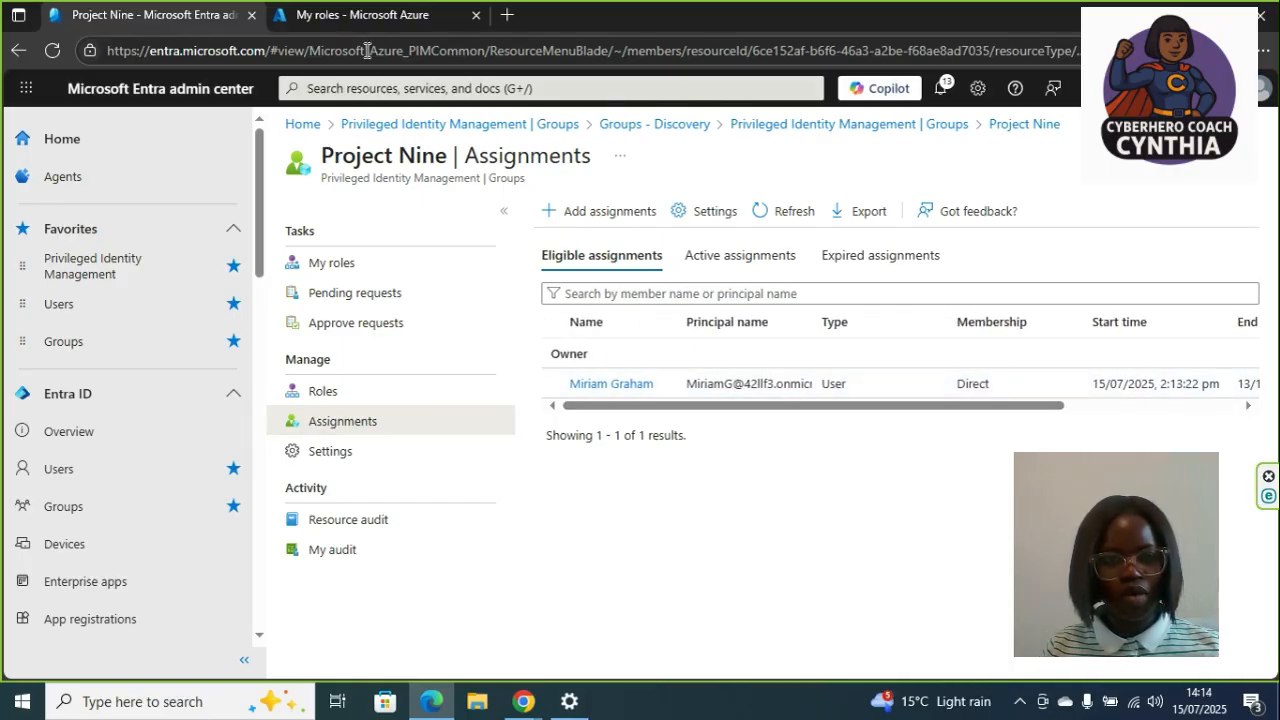
# - In the Azure portal's My roles for groups, activate the Owner role on Project_Apprevamp for 7 hours with reason "for app config"
pyautogui.click(350, 16)
pyautogui.click(165, 281)
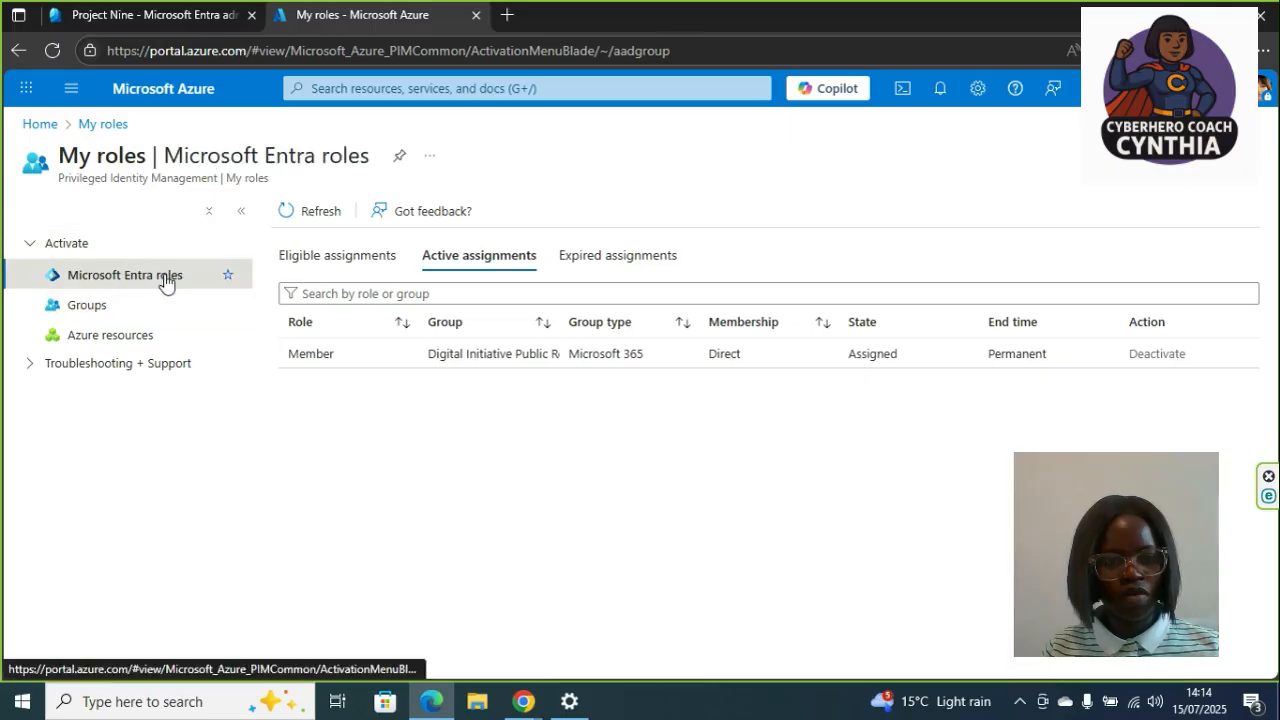
pyautogui.click(134, 314)
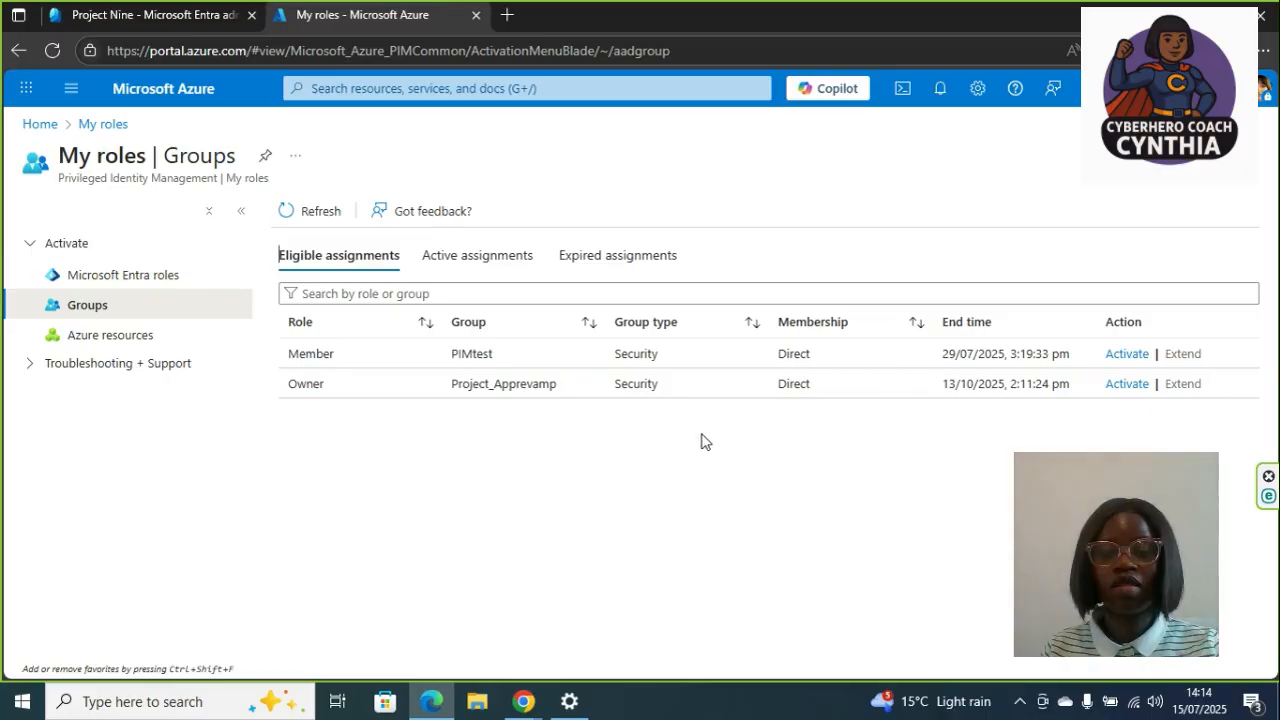
pyautogui.click(1115, 386)
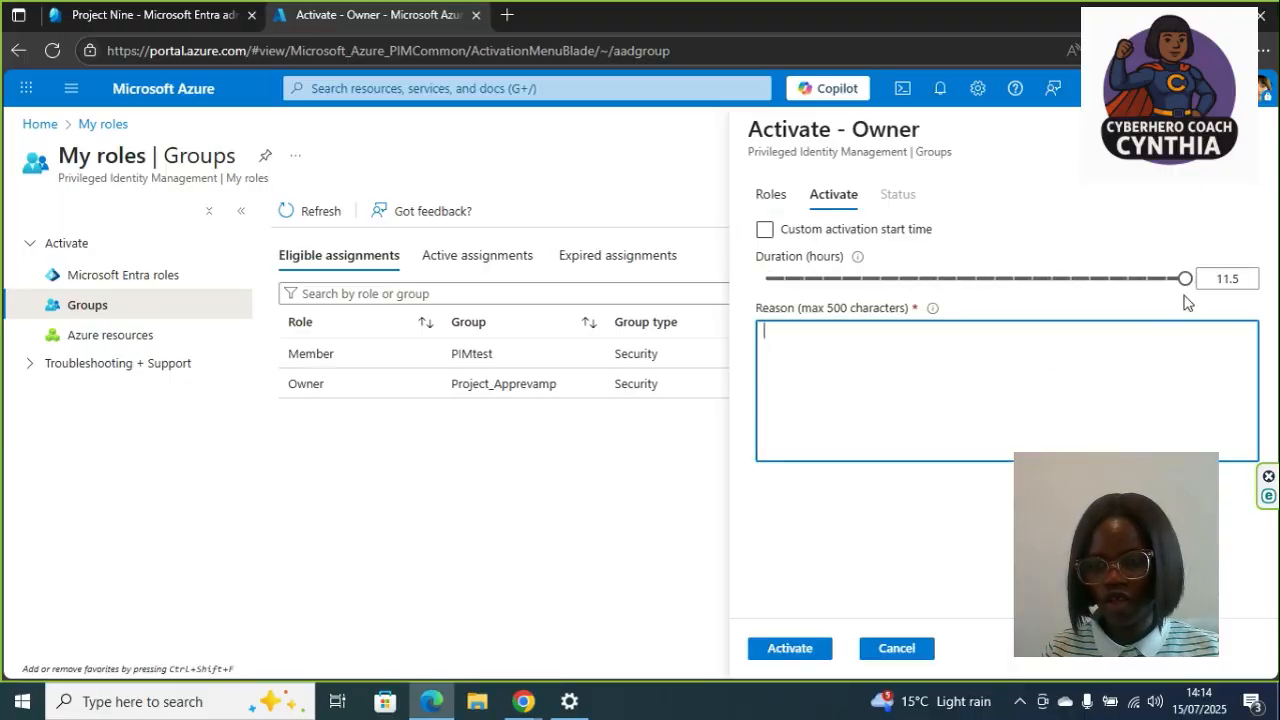
pyautogui.moveTo(1185, 281); pyautogui.dragTo(1013, 285)
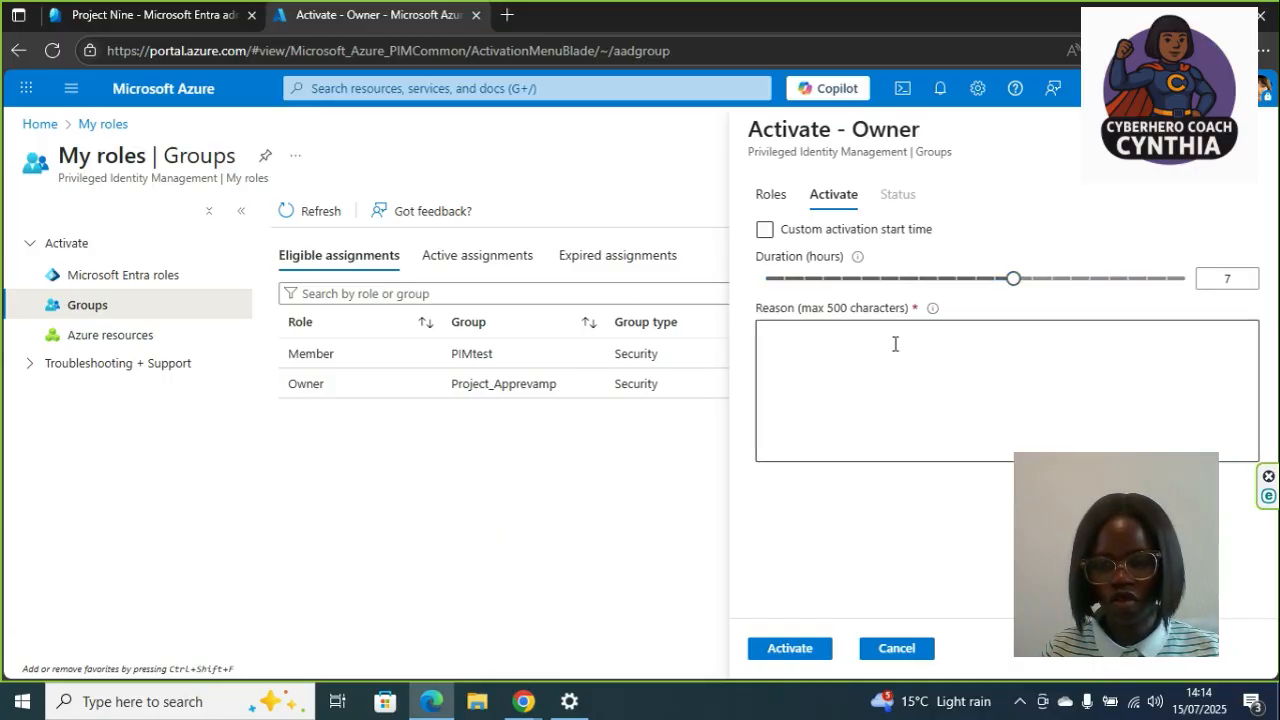
pyautogui.click(869, 364)
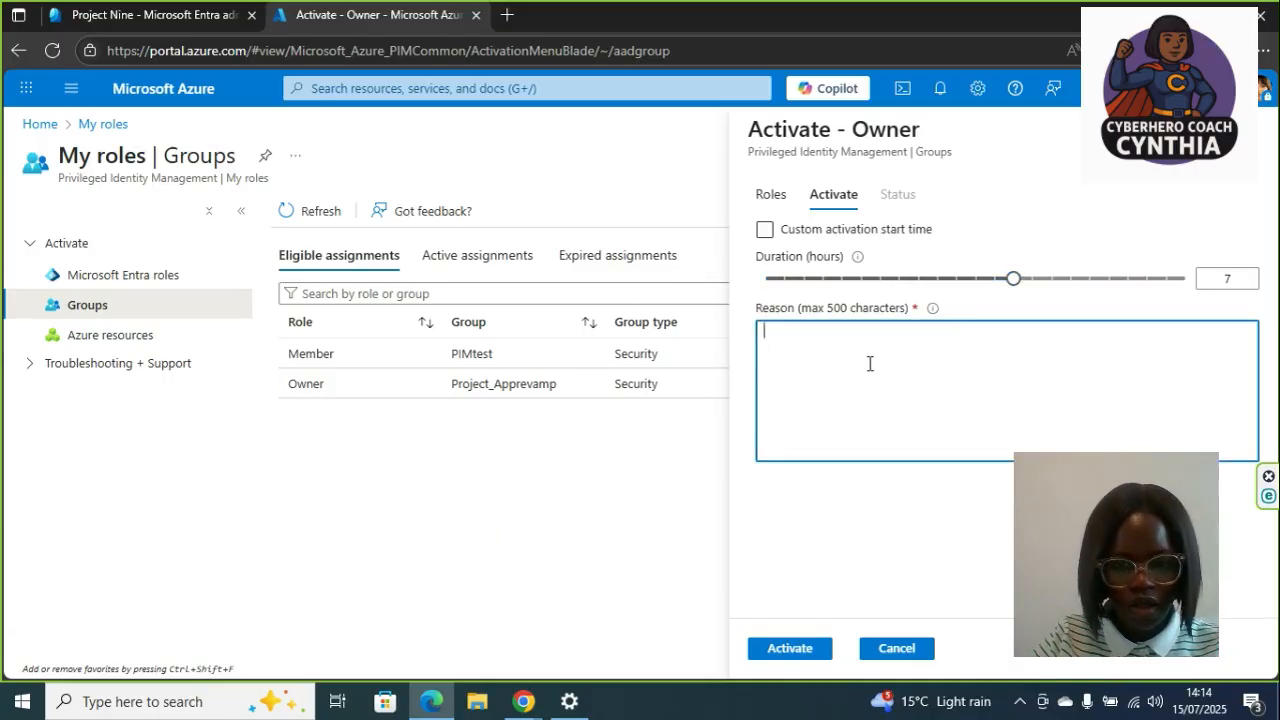
pyautogui.write('for app config')
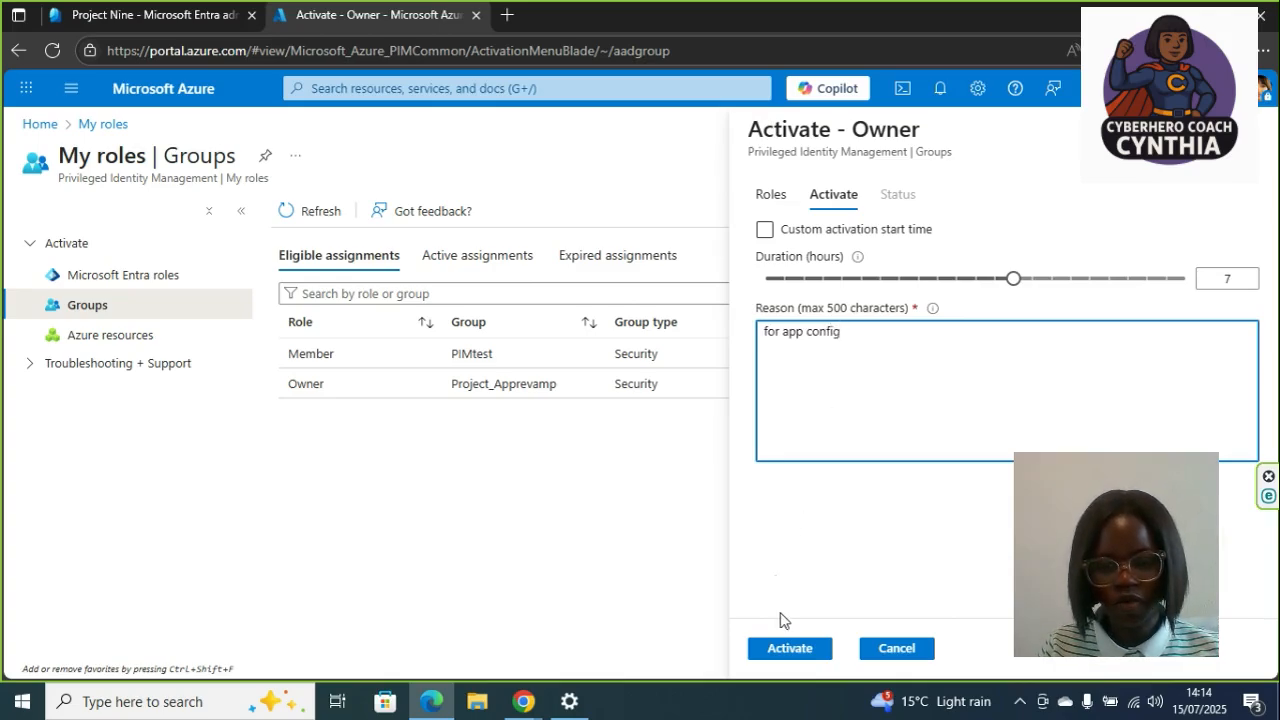
pyautogui.click(790, 648)
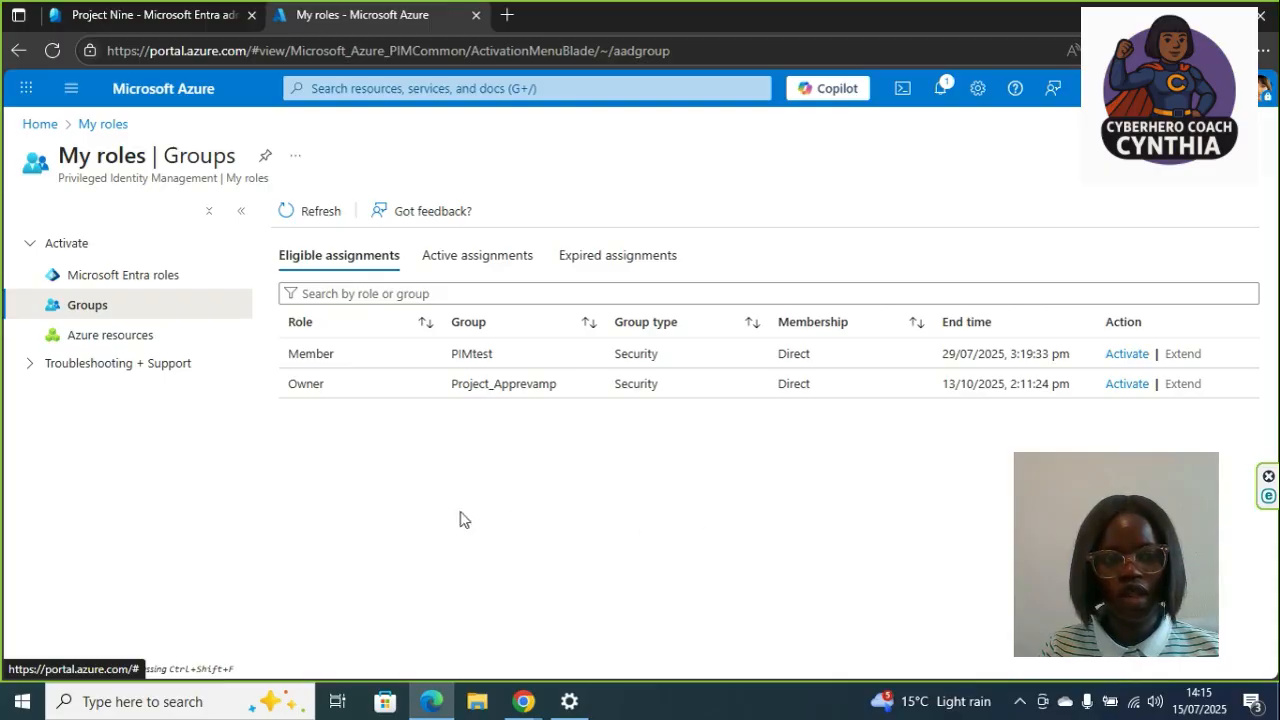
# - Review the group's pending Owner activation request in the admin center
pyautogui.click(180, 15)
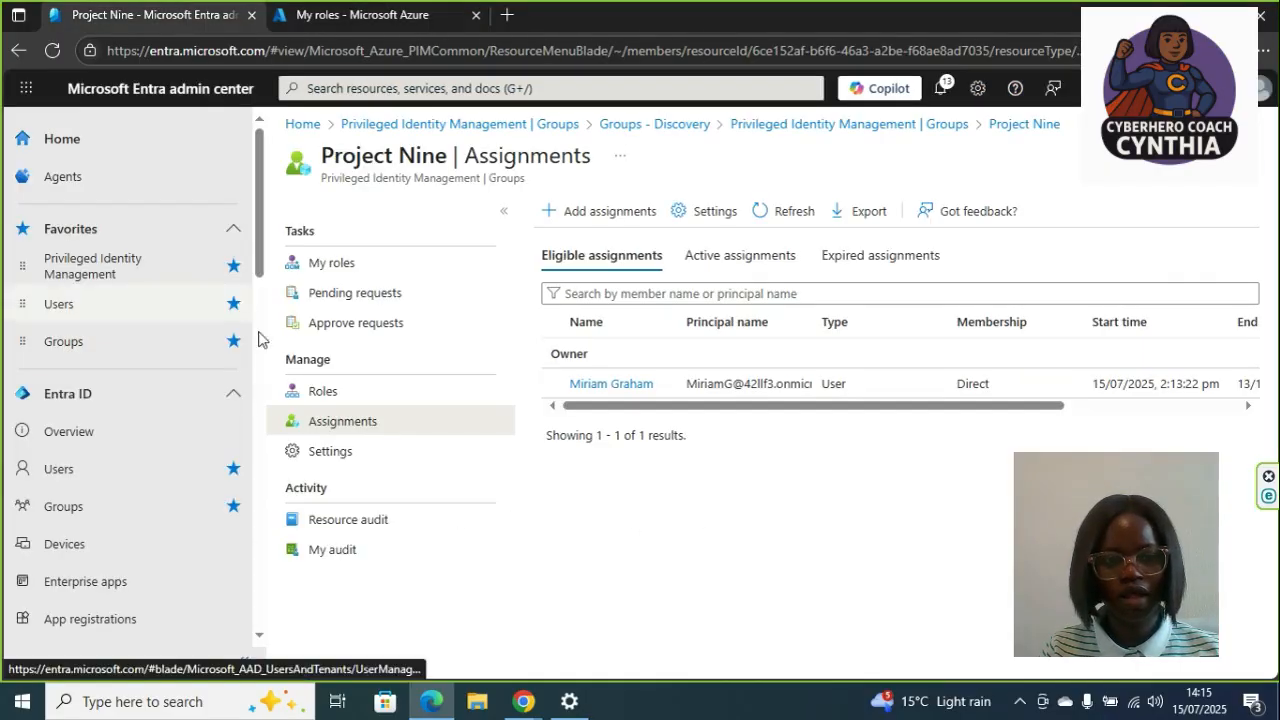
pyautogui.click(385, 300)
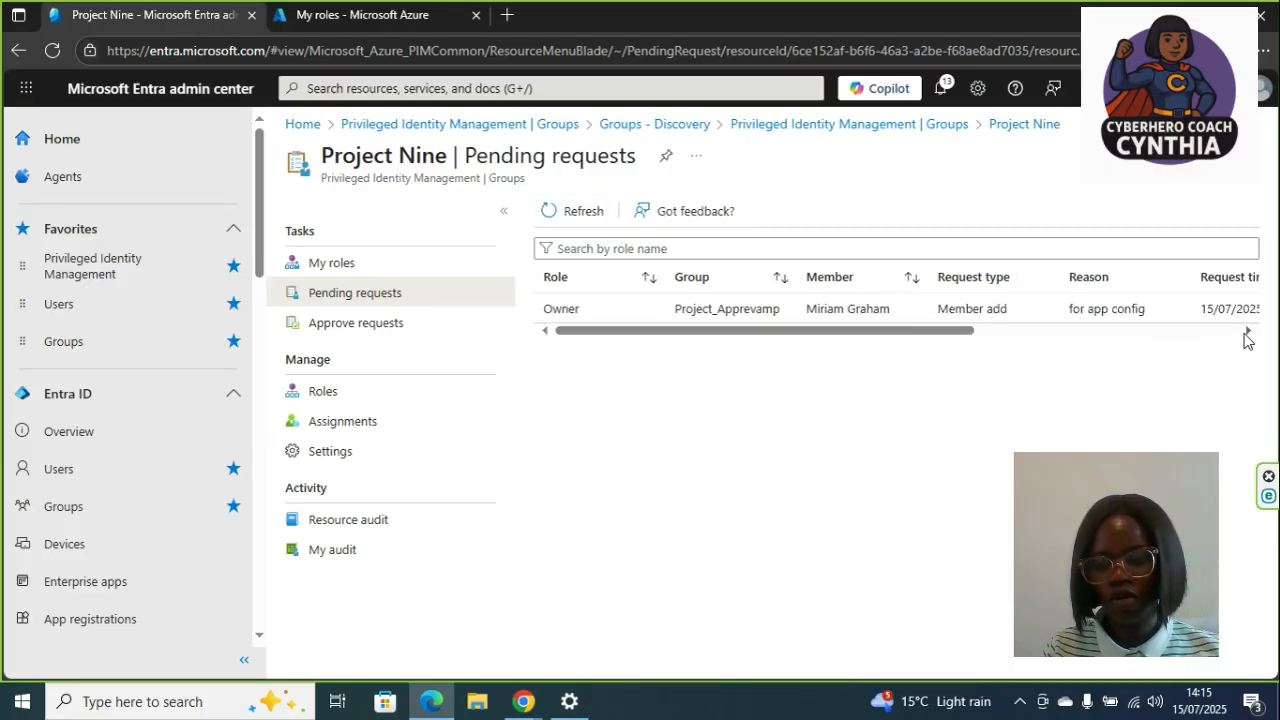
pyautogui.click(1246, 332)
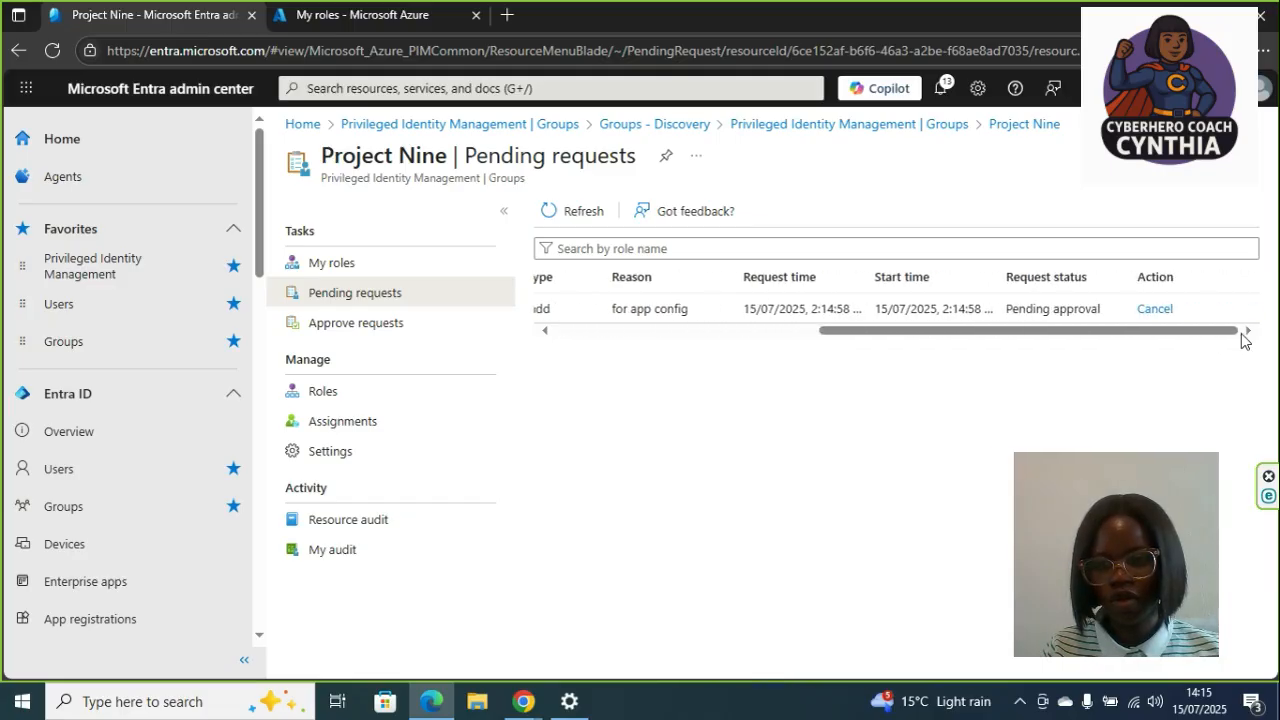
# - Approve the Owner role activation request, entering a justification and confirming
pyautogui.click(355, 322)
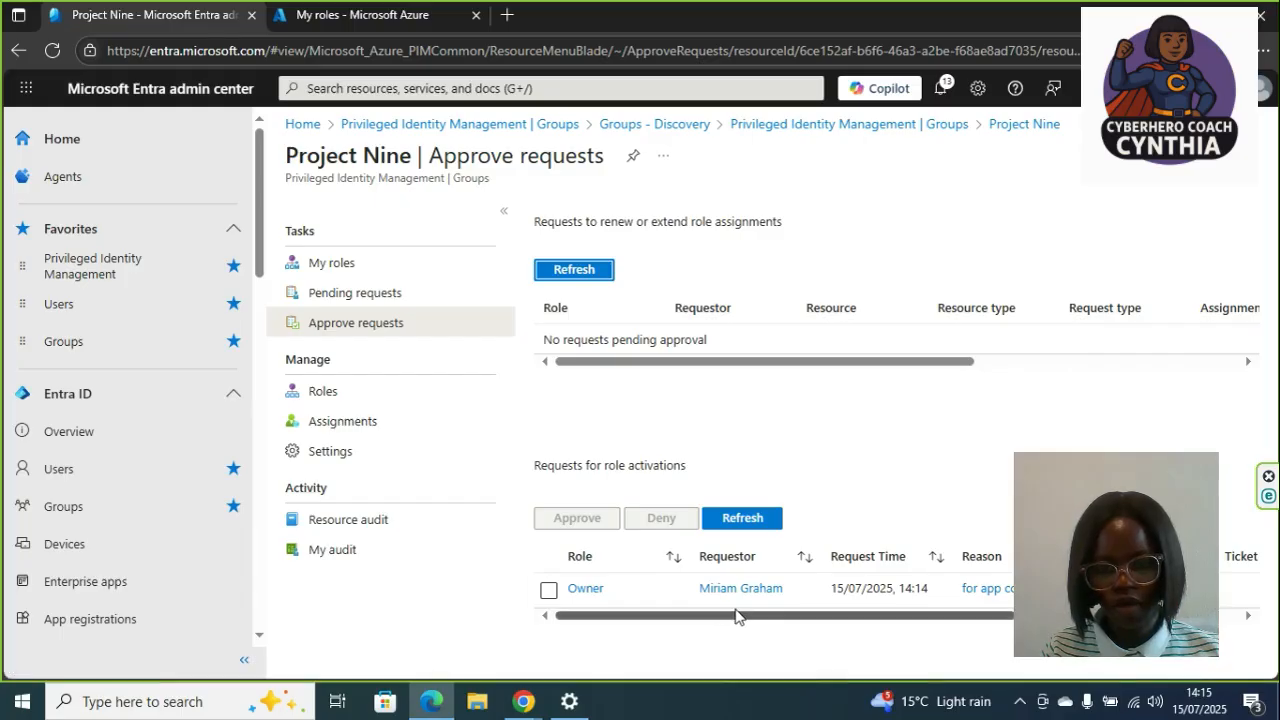
pyautogui.moveTo(735, 615); pyautogui.dragTo(1248, 617)
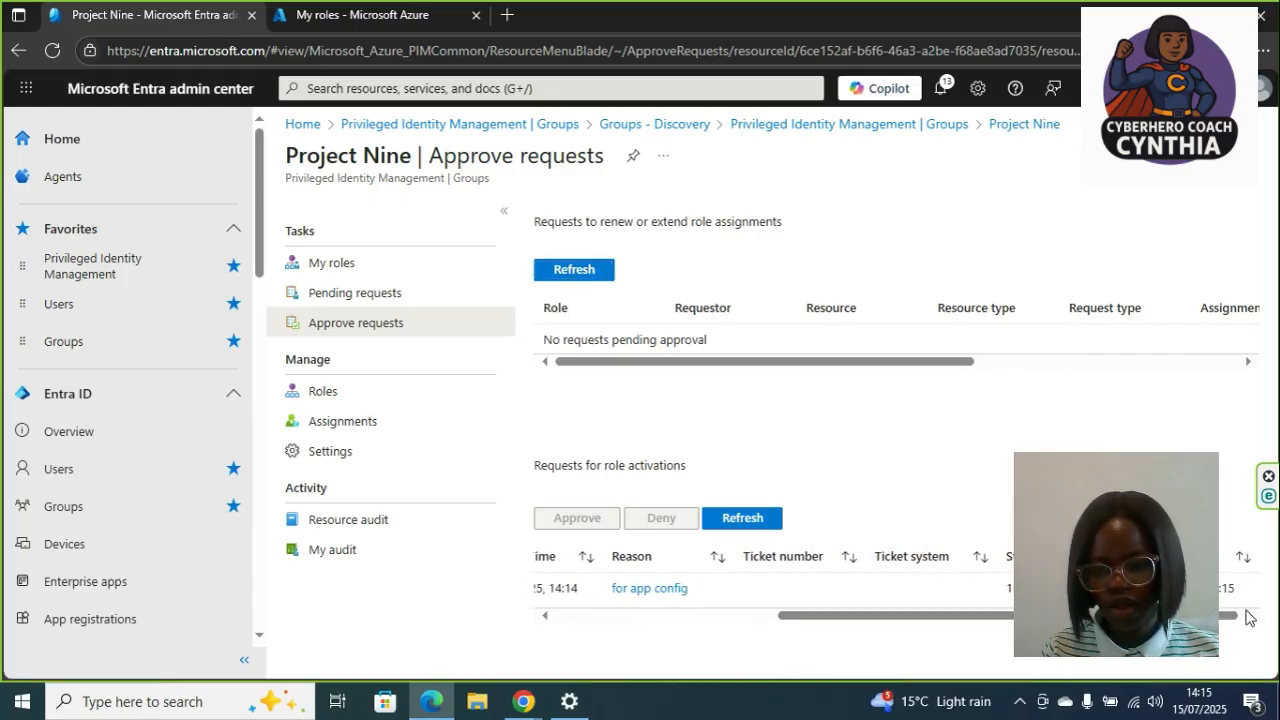
pyautogui.moveTo(1100, 615); pyautogui.dragTo(662, 611)
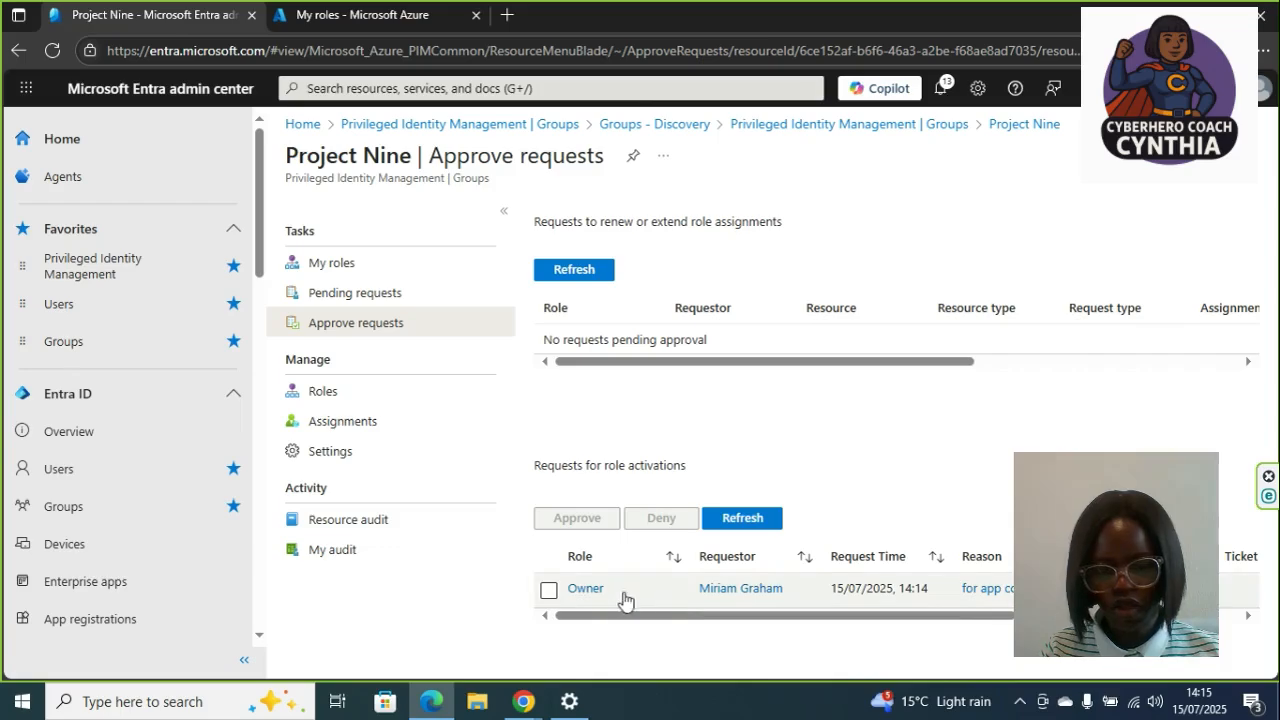
pyautogui.click(549, 590)
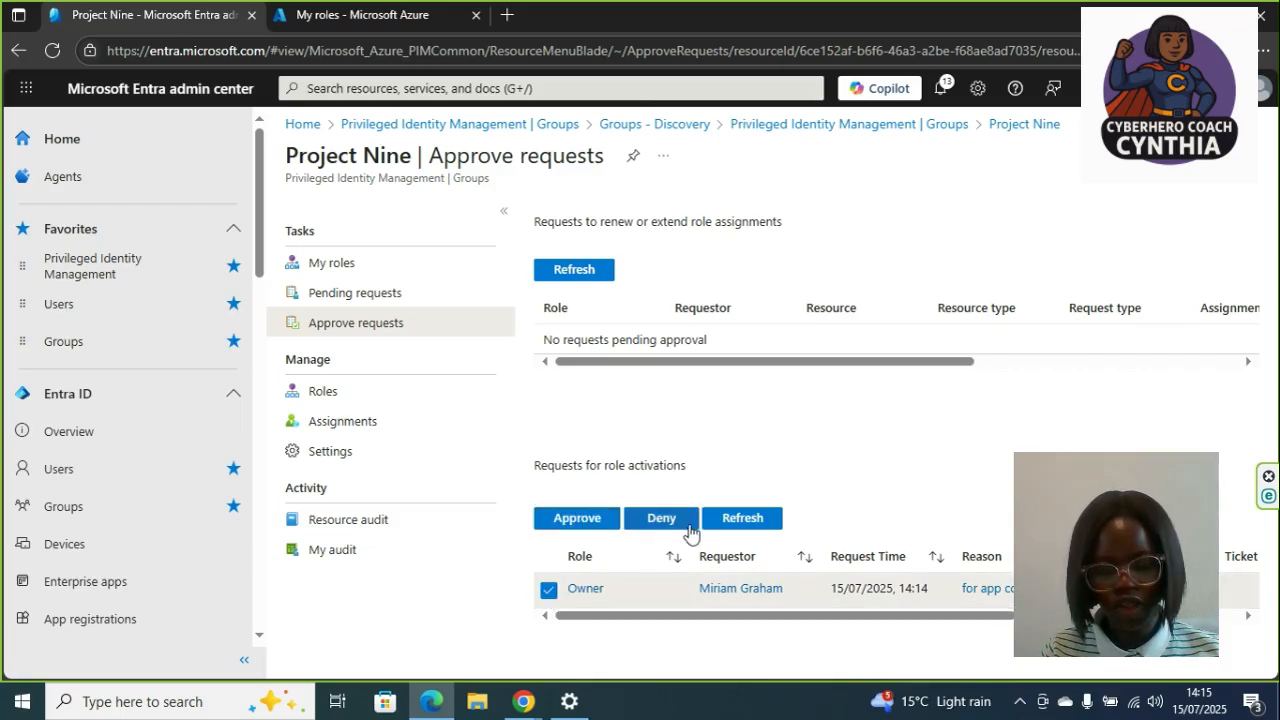
pyautogui.click(572, 520)
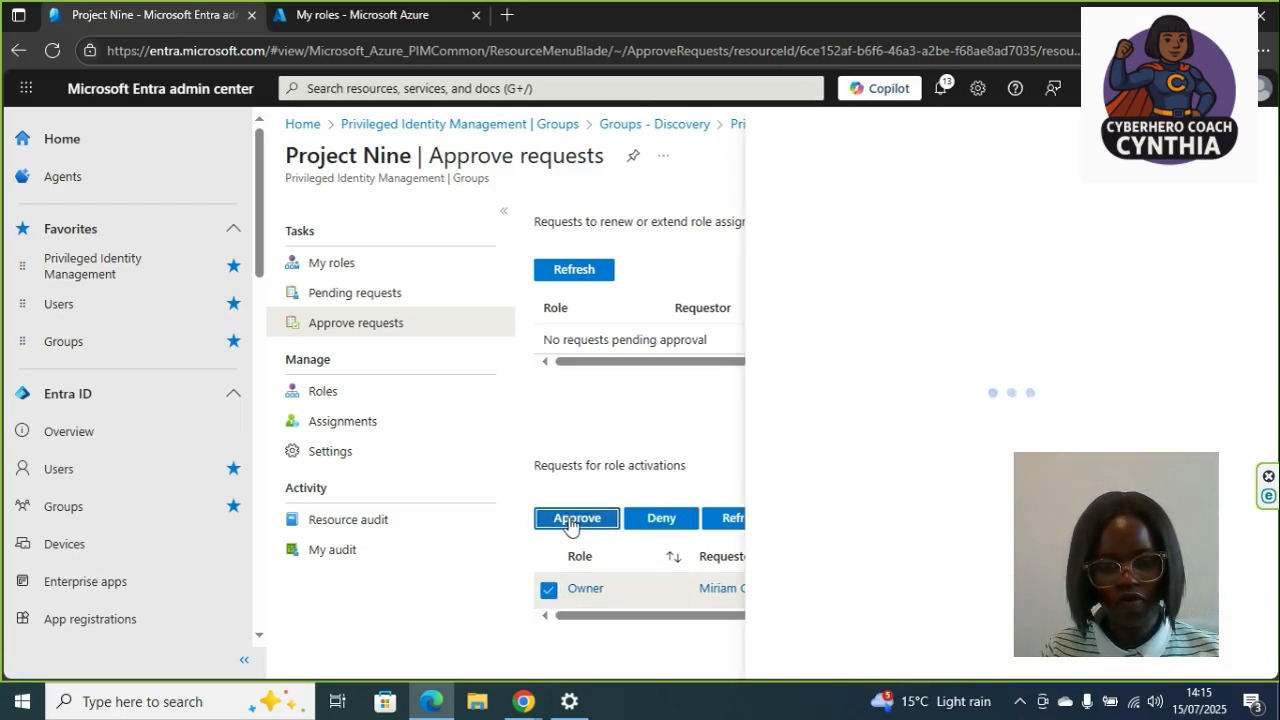
pyautogui.write('for app')
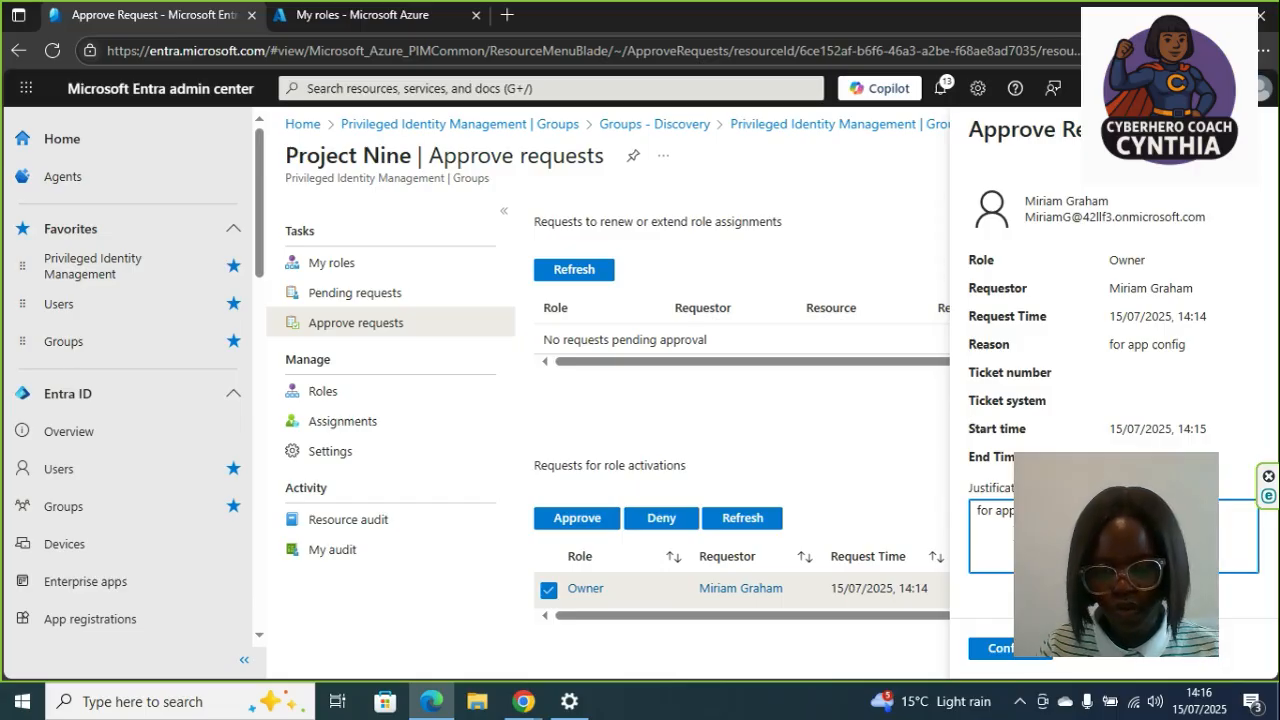
pyautogui.click(1017, 652)
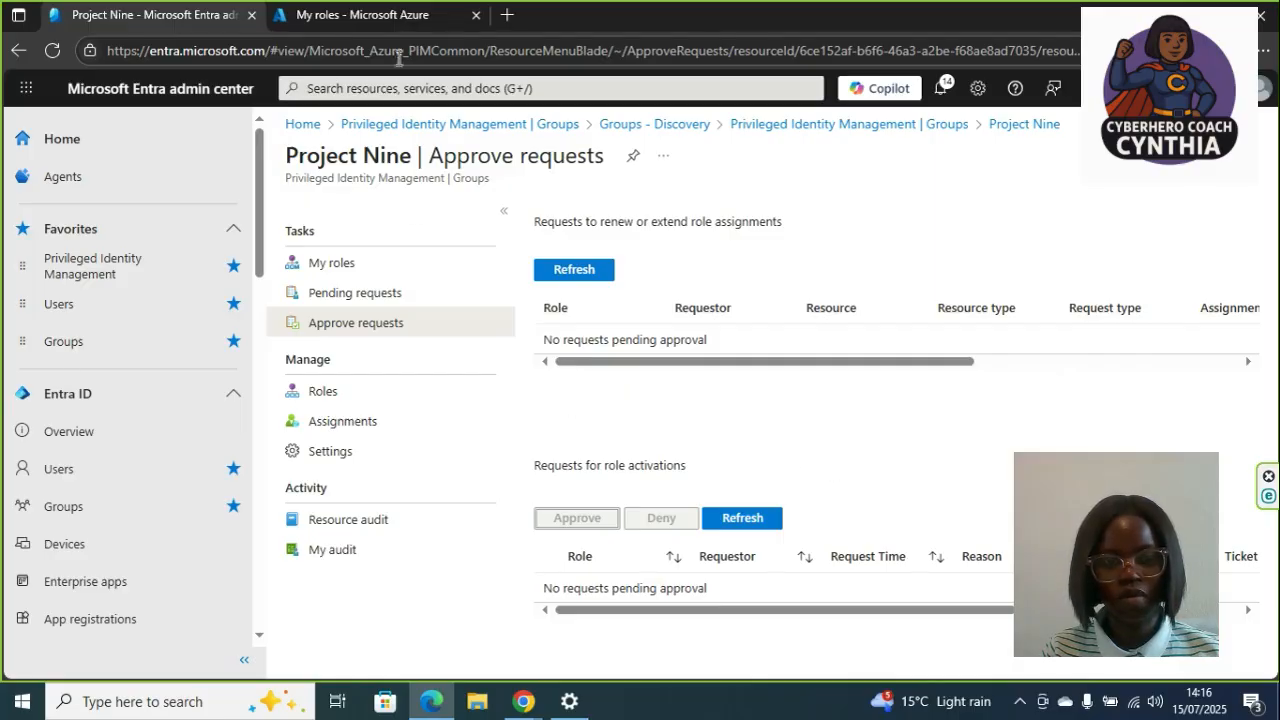
# - Refresh My roles and review the active group assignments
pyautogui.click(362, 14)
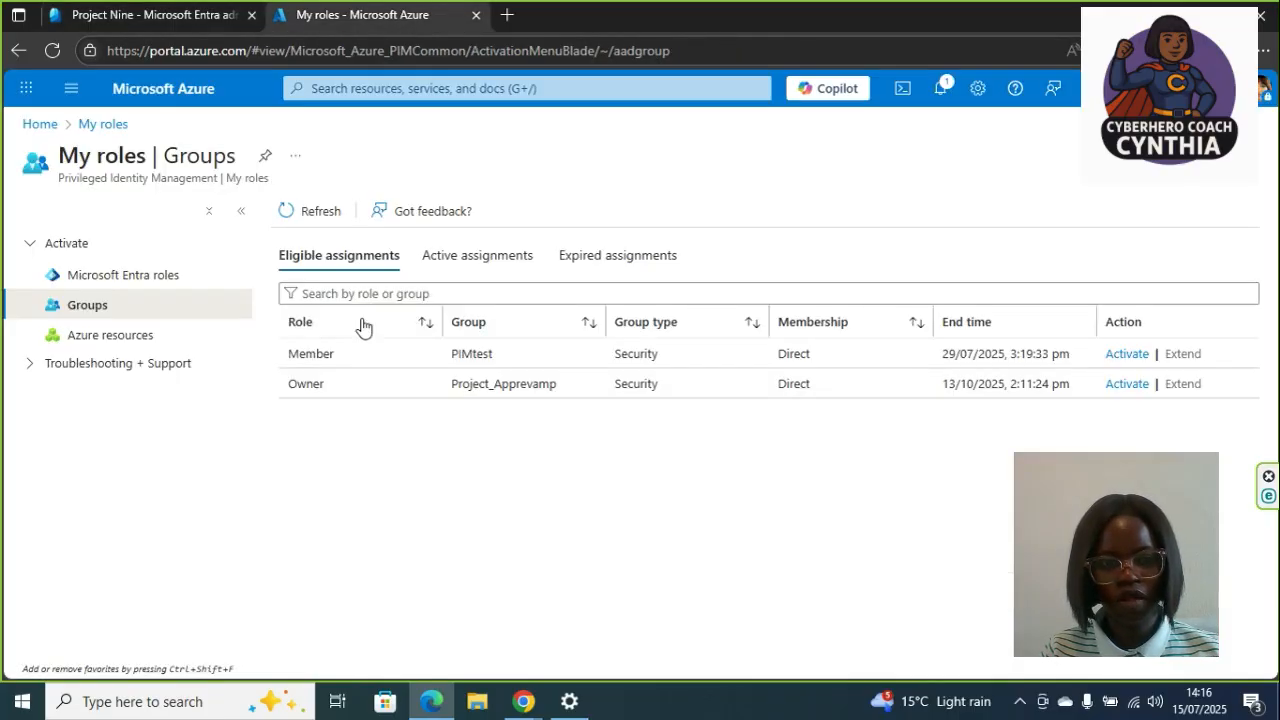
pyautogui.click(312, 220)
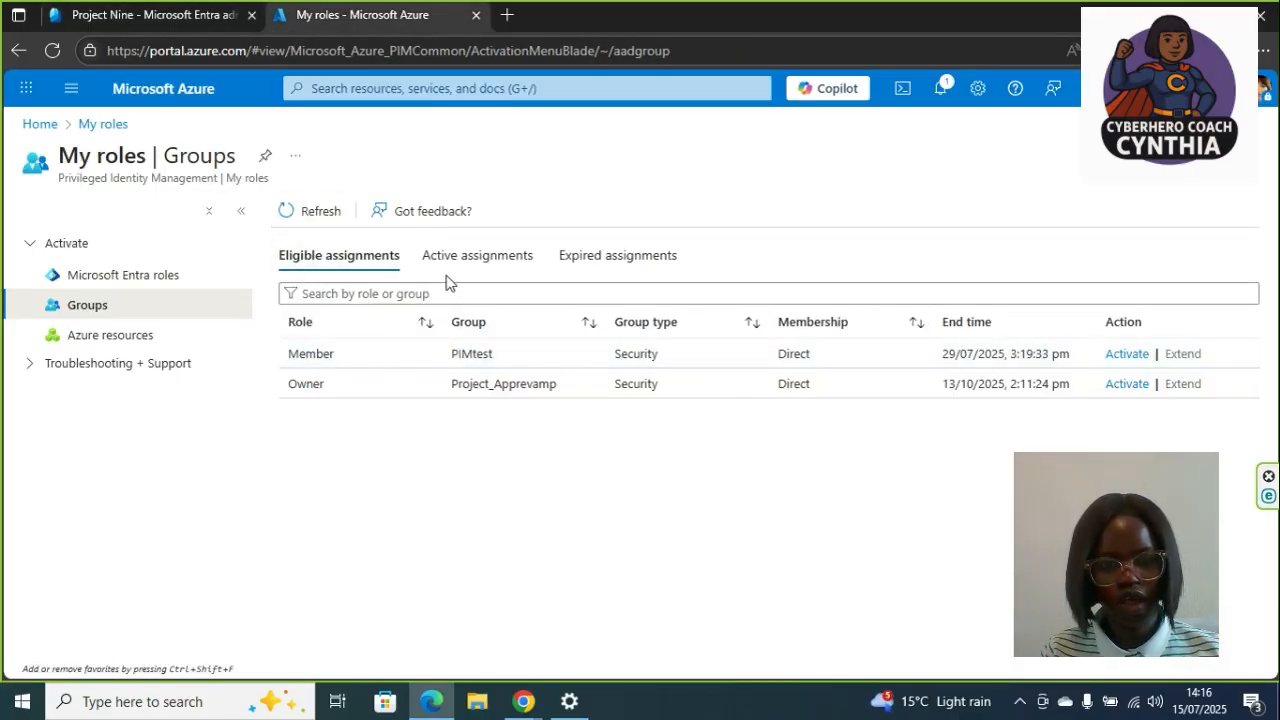
pyautogui.click(477, 256)
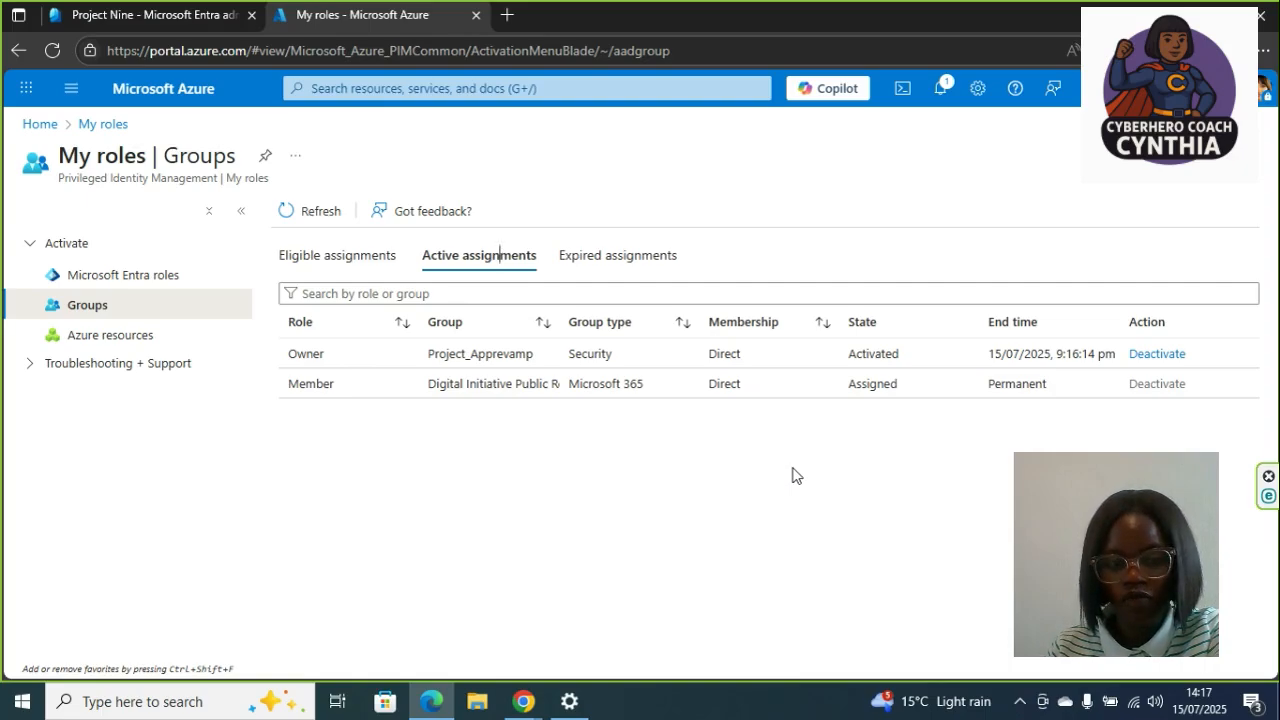
pyautogui.click(1152, 354)
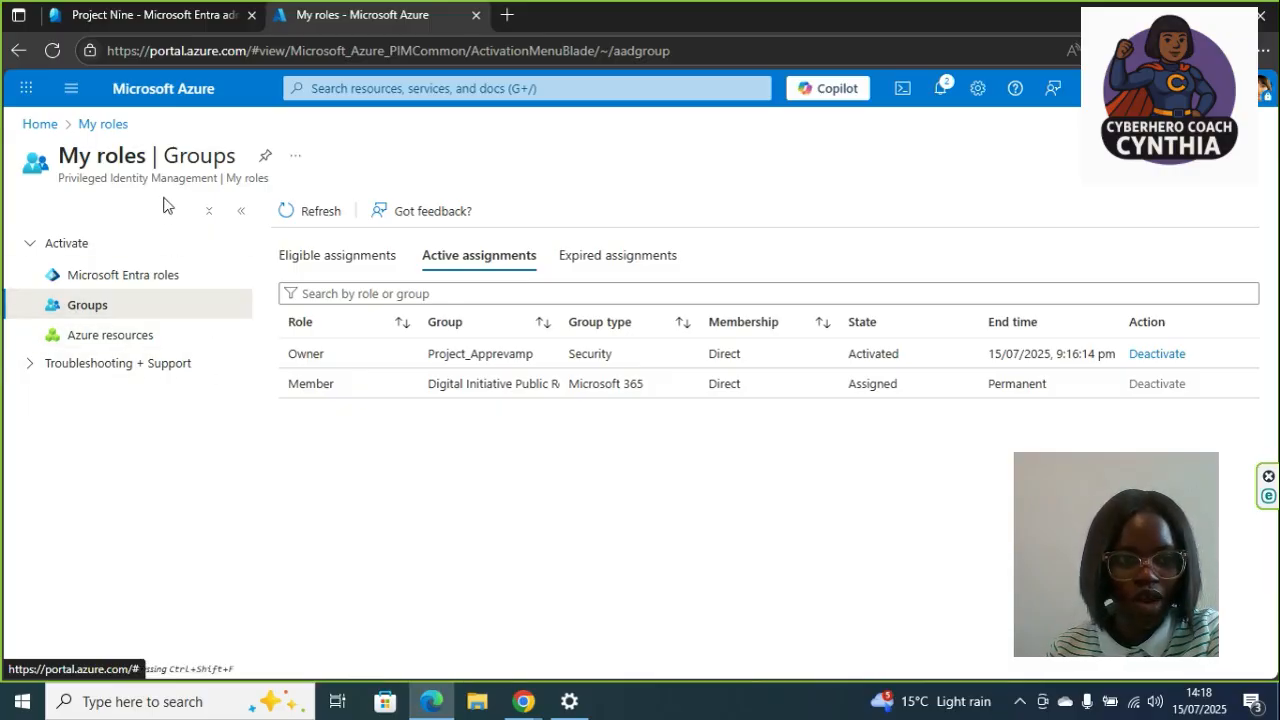
# - Open Groups in the admin center and start creating a new group
pyautogui.click(171, 20)
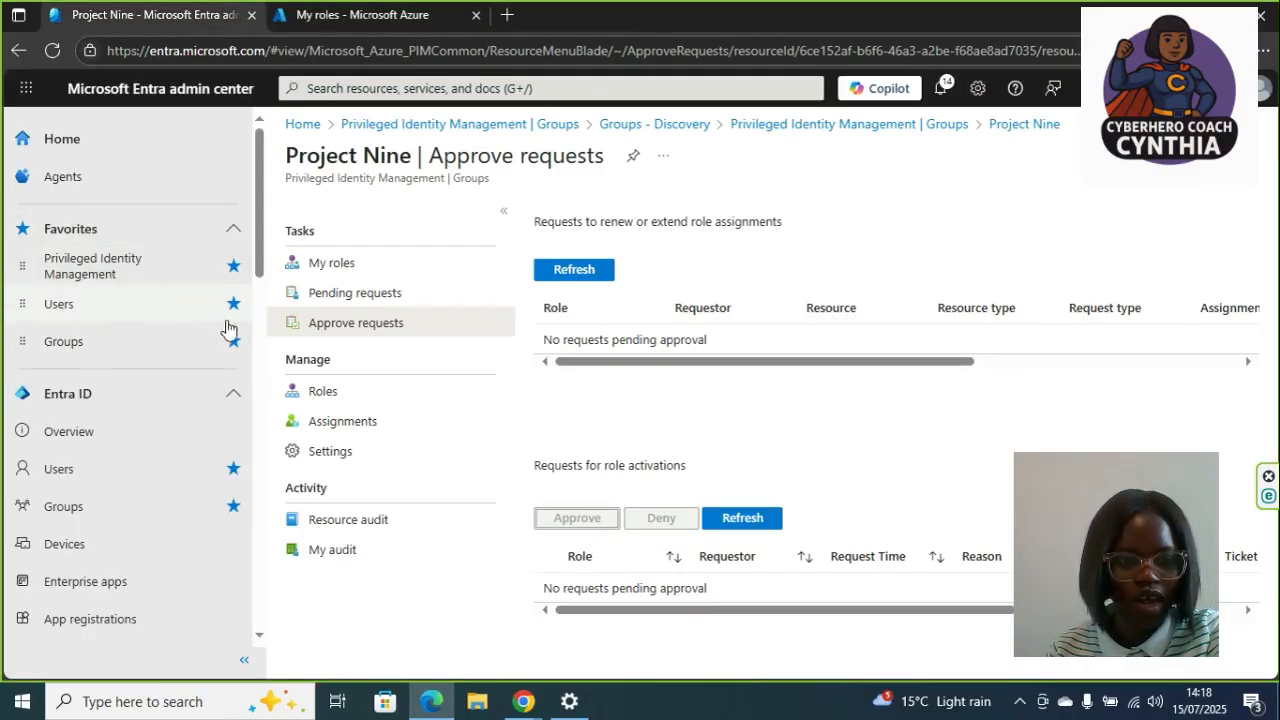
pyautogui.click(127, 343)
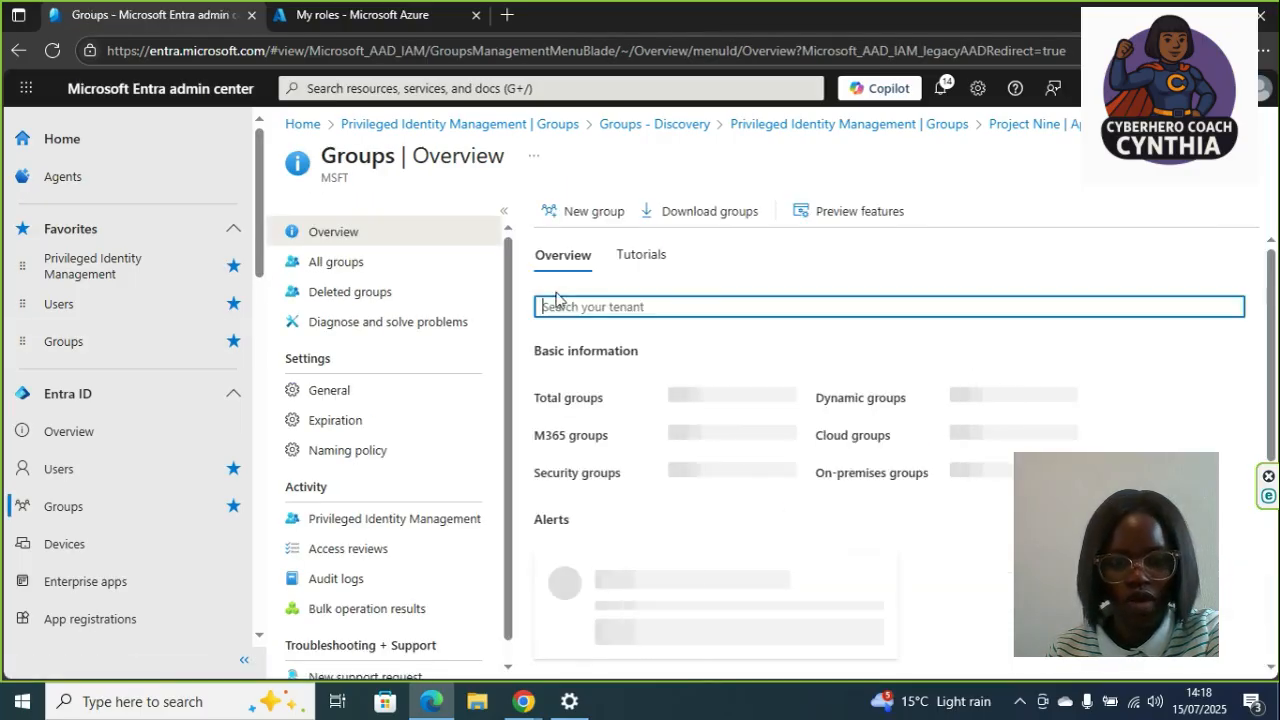
pyautogui.click(603, 214)
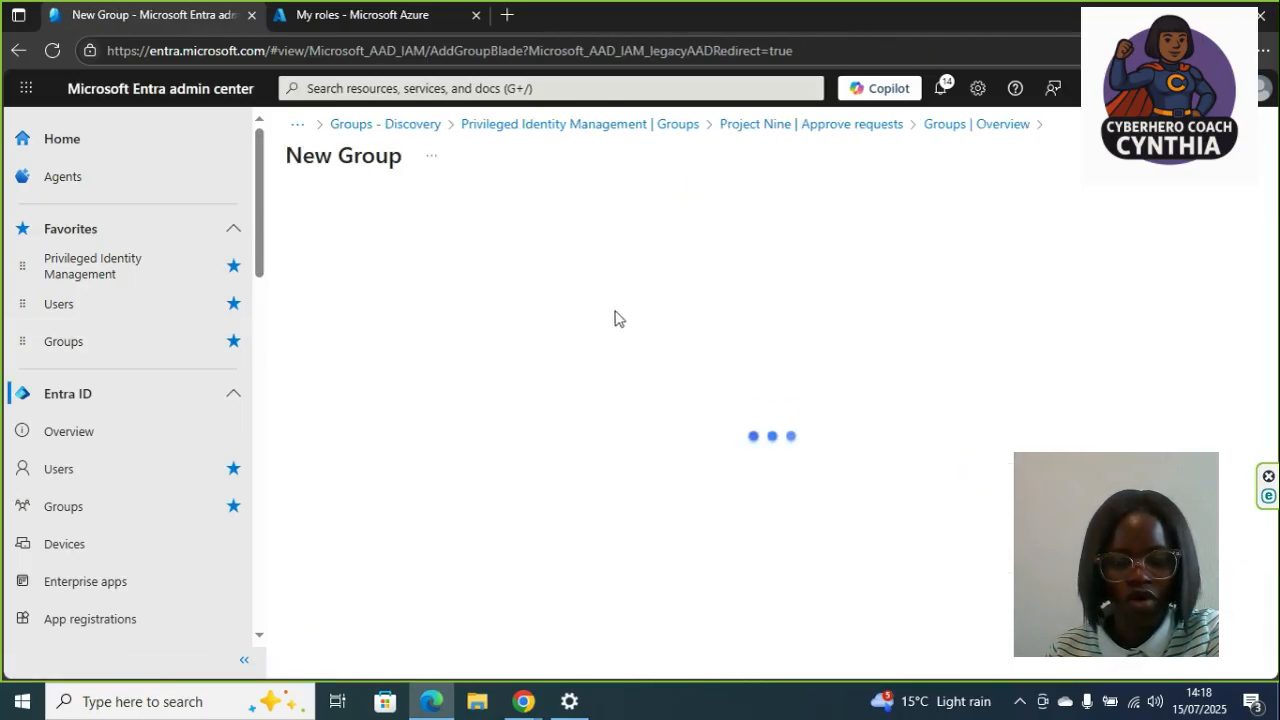